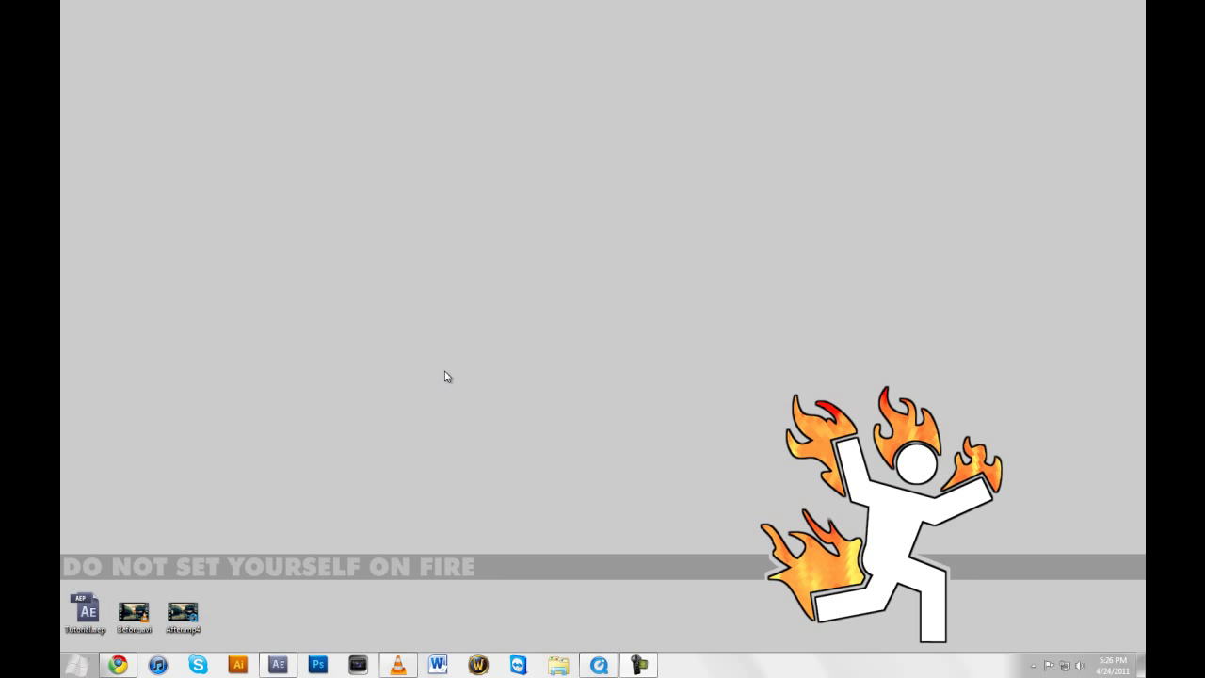
# Open the Before.avi Properties dialog and move it higher on screen.
pyautogui.rightClick(148, 618)
pyautogui.click(179, 608)
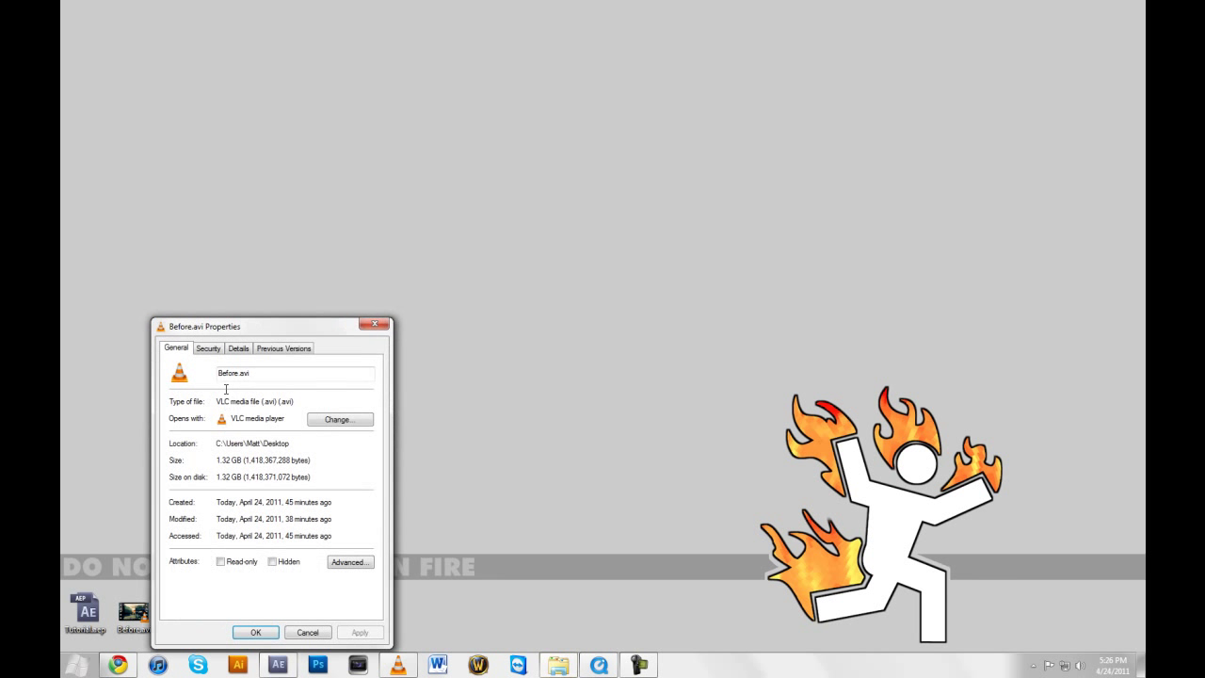
pyautogui.moveTo(254, 330); pyautogui.dragTo(262, 156)
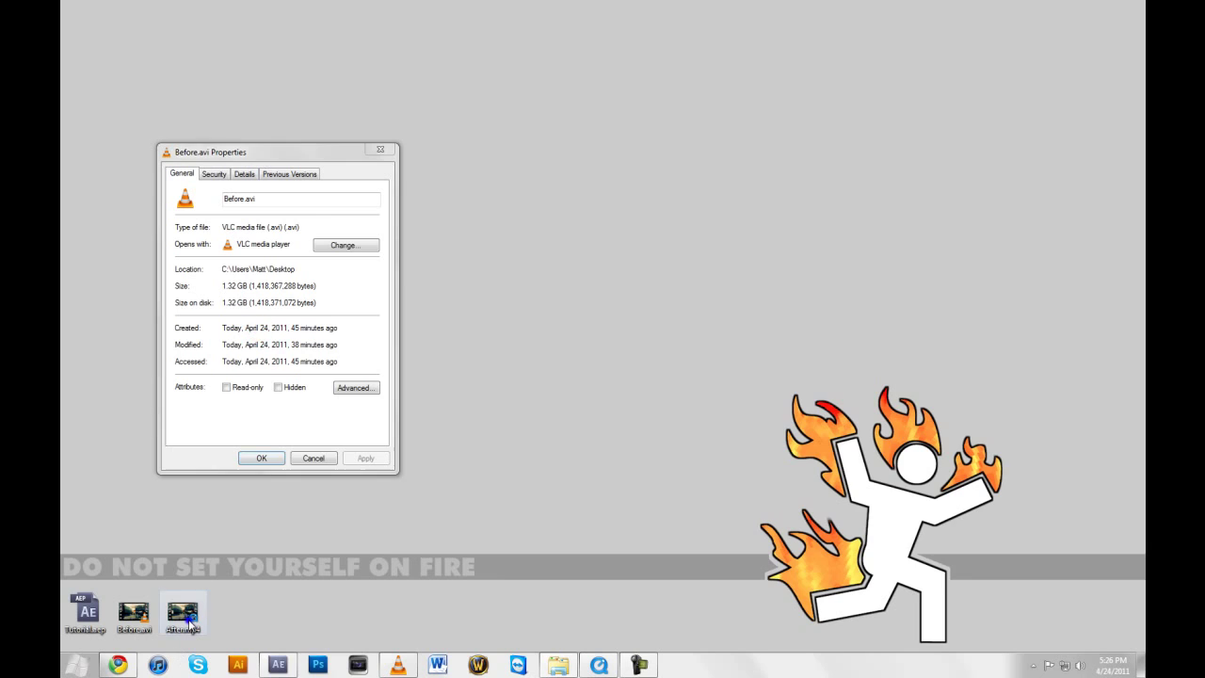
# Place the After.mp4 Properties beside it and compare 1.32 GB against 6.21 MB.
pyautogui.rightClick(182, 616)
pyautogui.click(207, 623)
pyautogui.moveTo(339, 327); pyautogui.dragTo(598, 159)
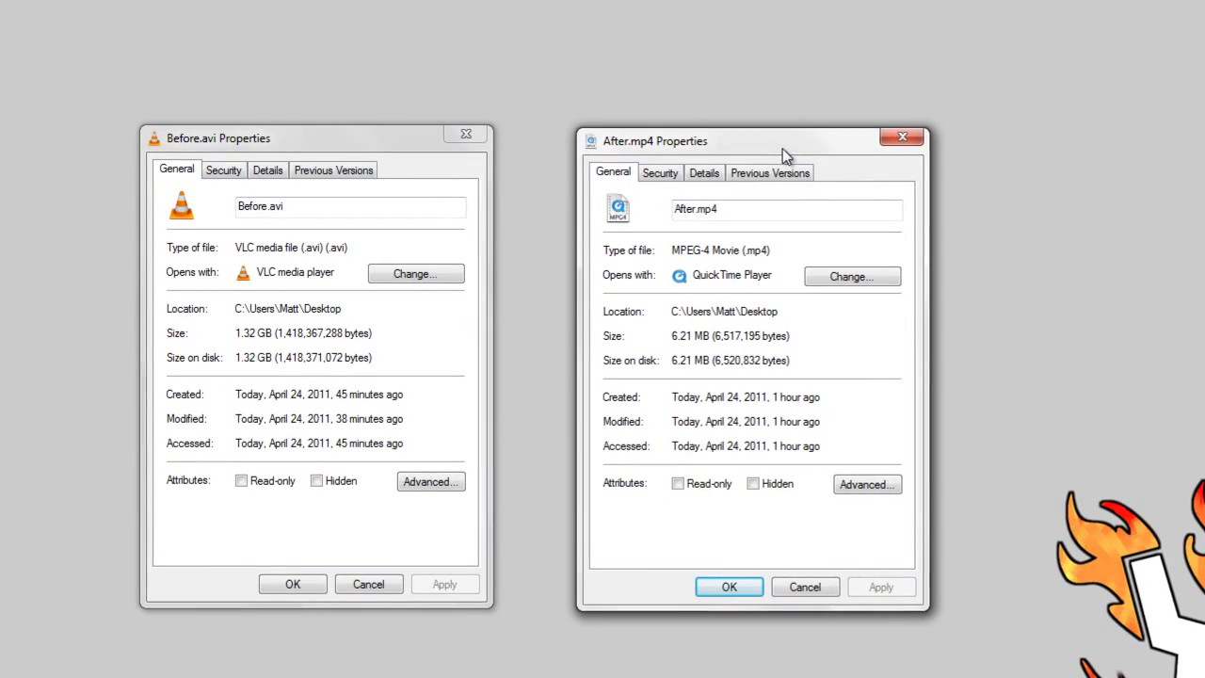
pyautogui.click(375, 143)
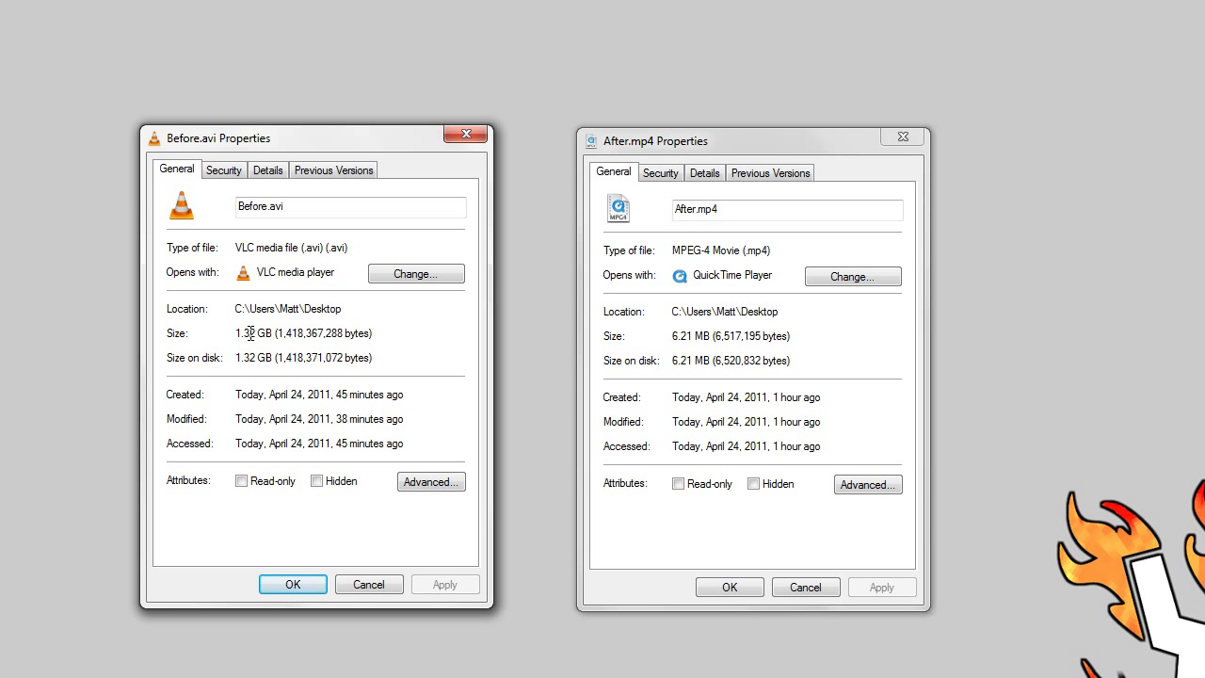
pyautogui.click(757, 149)
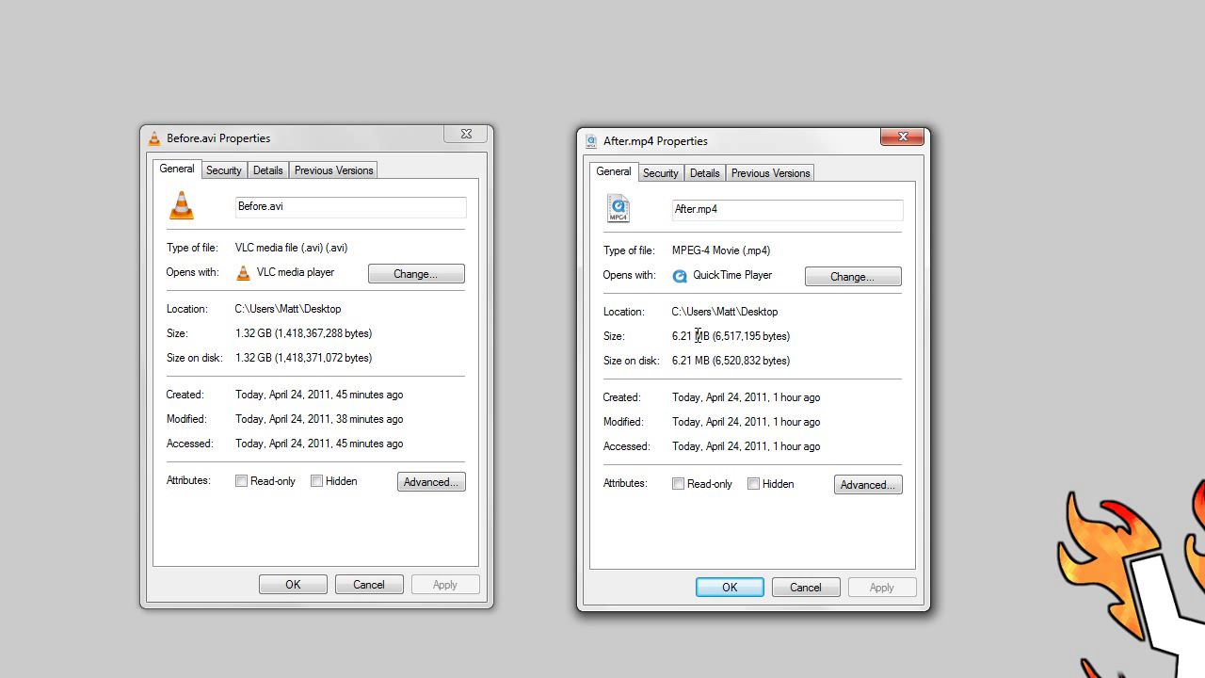
pyautogui.click(338, 148)
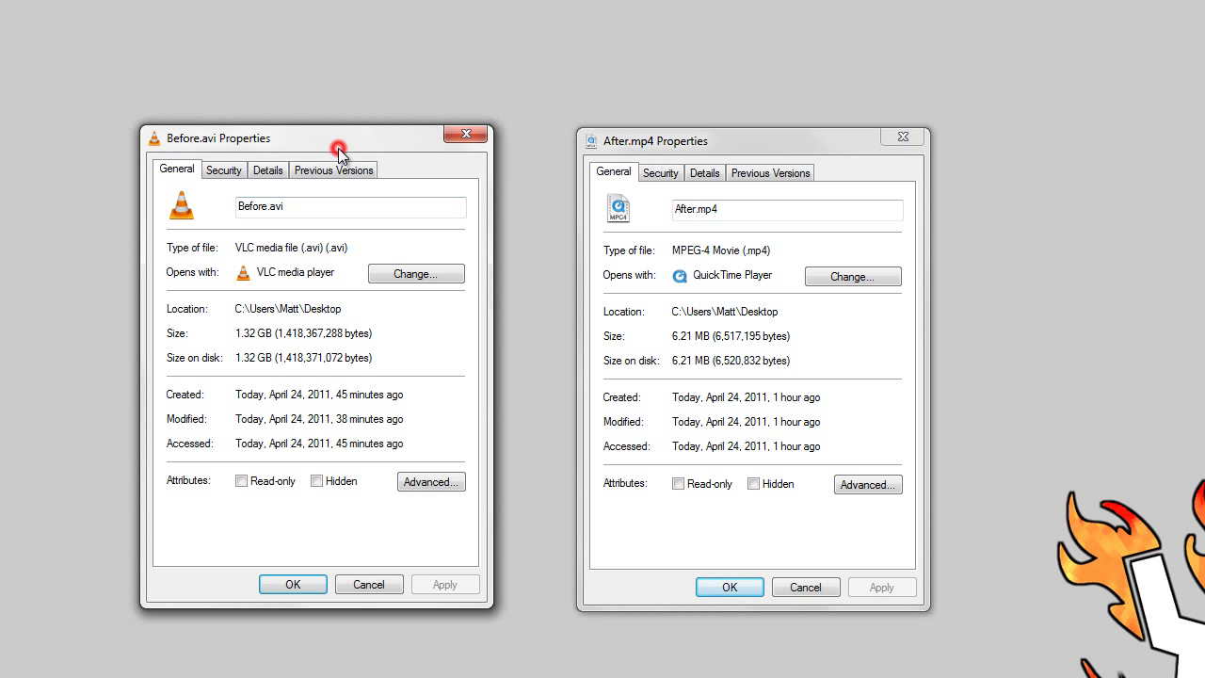
pyautogui.moveTo(338, 148); pyautogui.dragTo(364, 137)
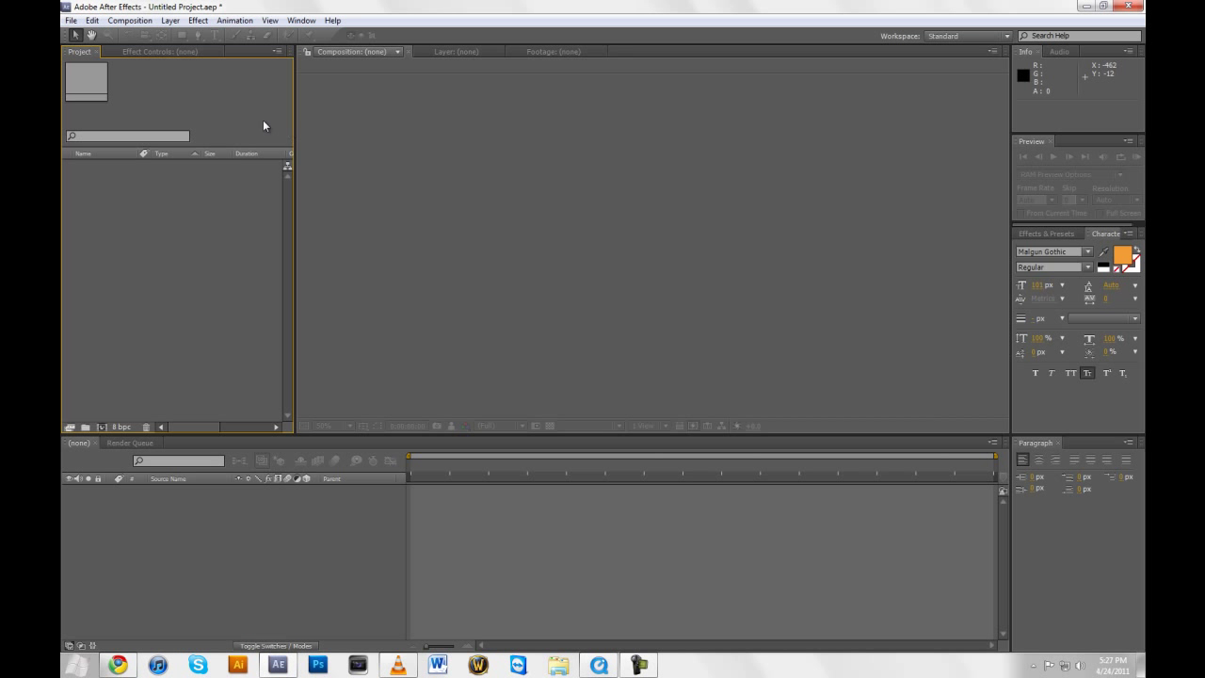
# Import the recent Triple Feeeeeeed.mp4 footage into the project.
pyautogui.click(67, 20)
pyautogui.moveTo(132, 247)
pyautogui.click(318, 247)
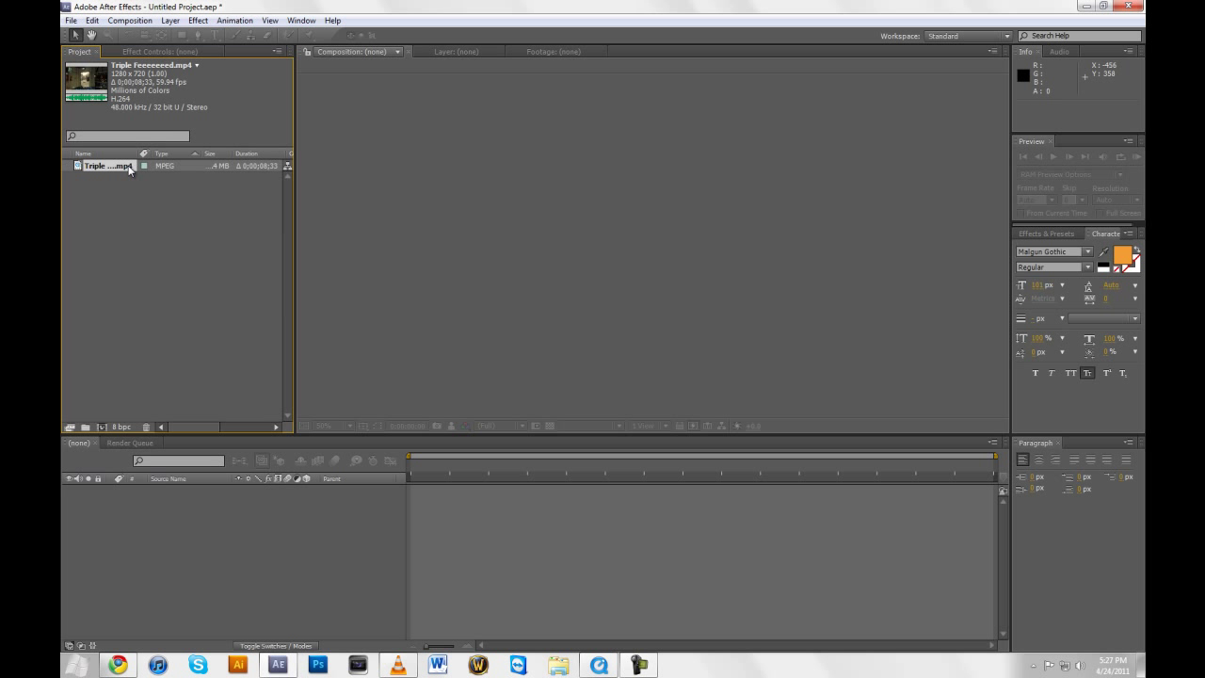
# Drag the clip onto Create New Composition to build a Triple Feeeeeeed comp.
pyautogui.click(118, 164)
pyautogui.moveTo(117, 166); pyautogui.dragTo(125, 376)
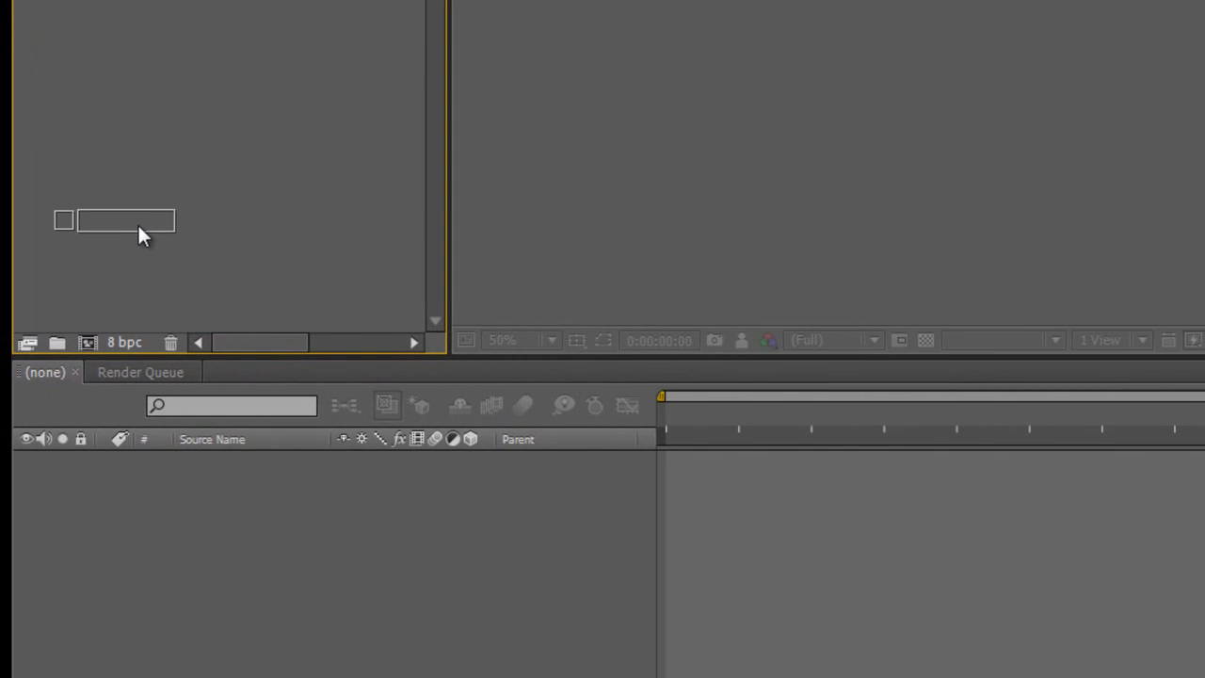
pyautogui.moveTo(132, 235); pyautogui.dragTo(87, 334)
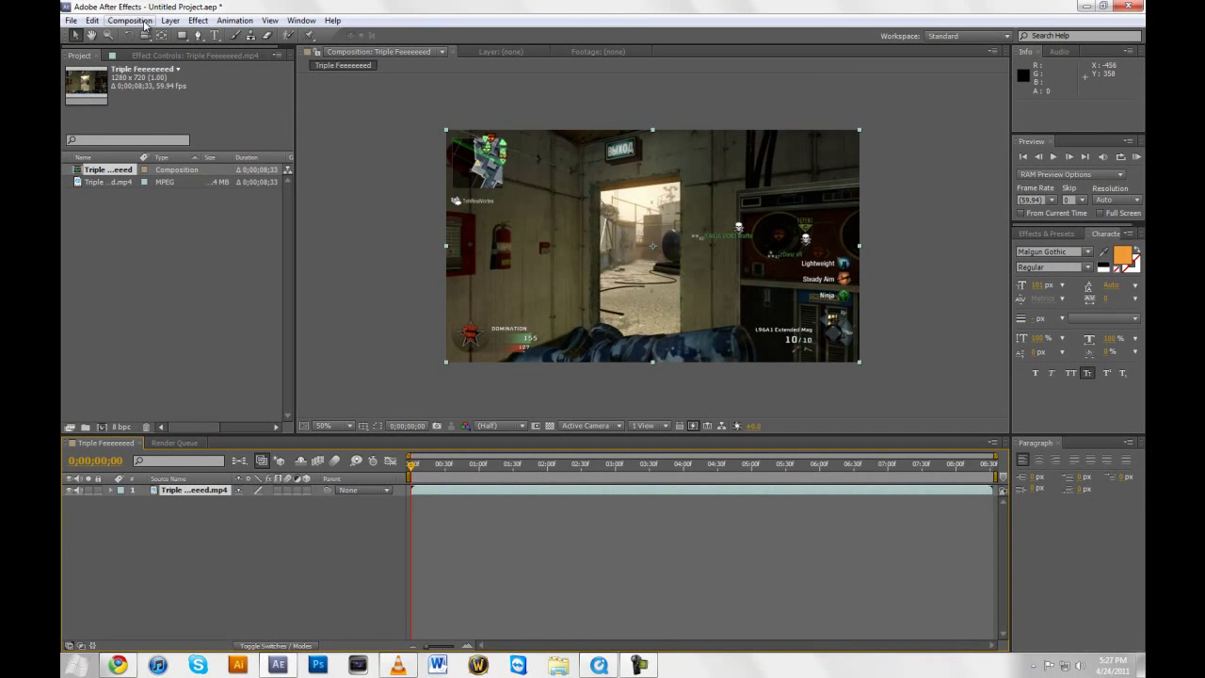
pyautogui.click(142, 21)
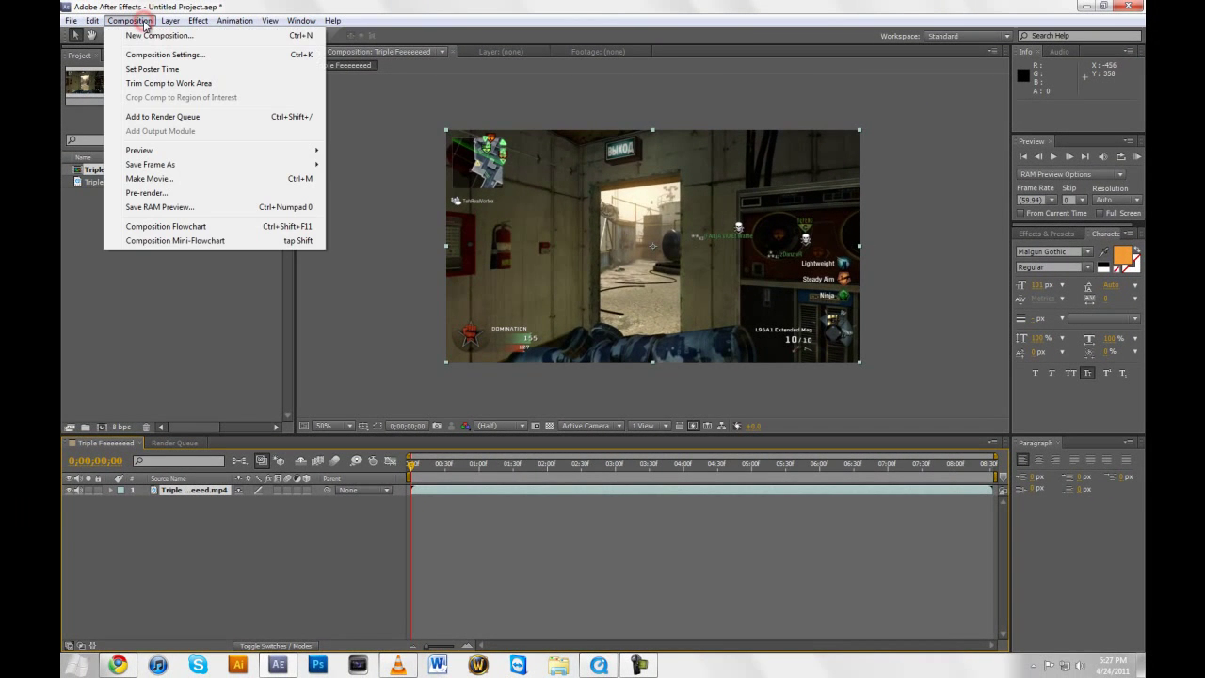
pyautogui.click(164, 55)
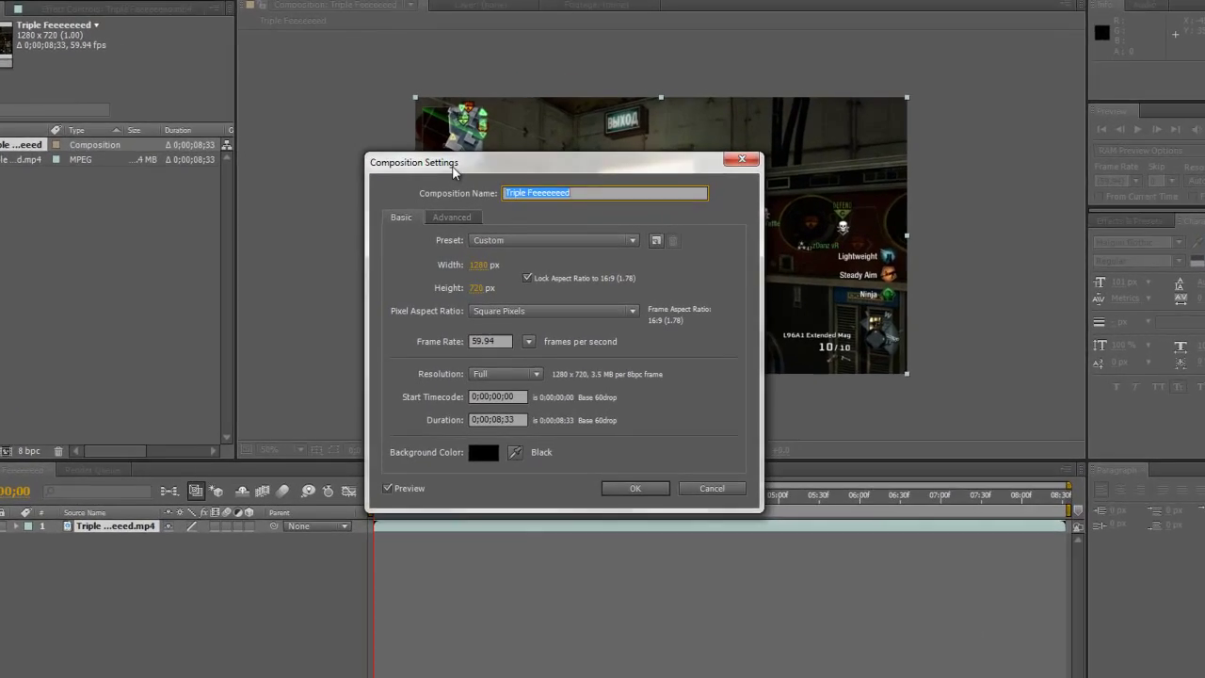
pyautogui.moveTo(483, 188); pyautogui.dragTo(365, 171)
pyautogui.moveTo(193, 80); pyautogui.dragTo(254, 81)
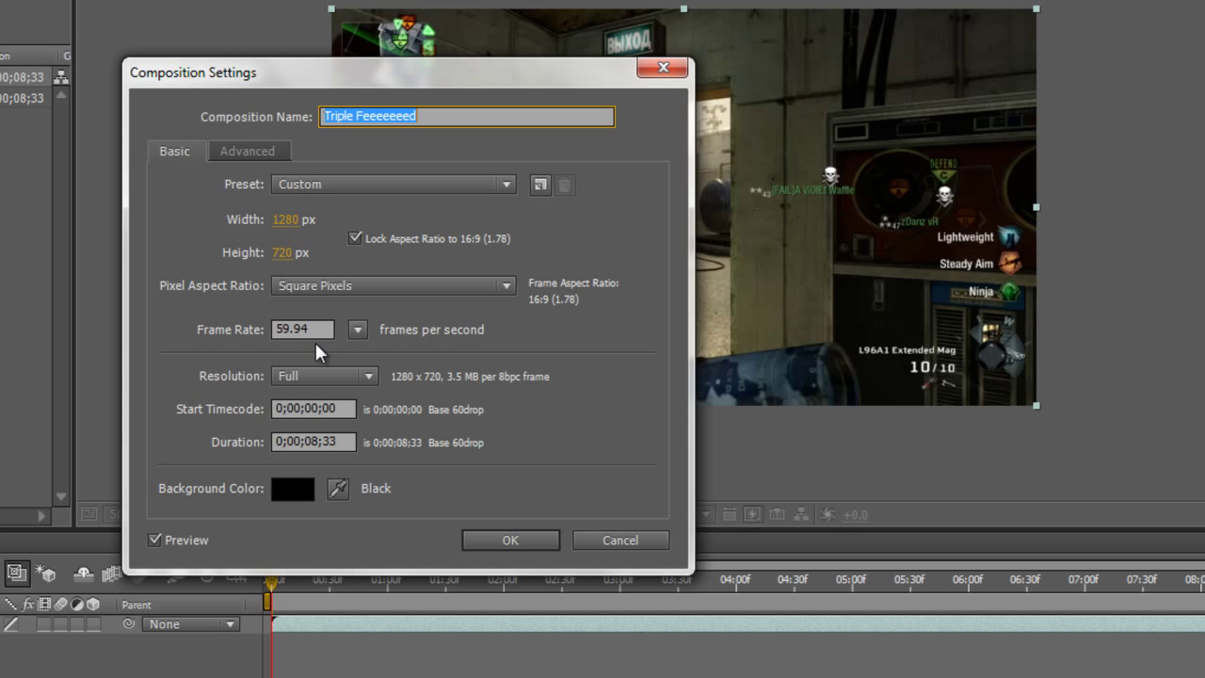
pyautogui.click(332, 186)
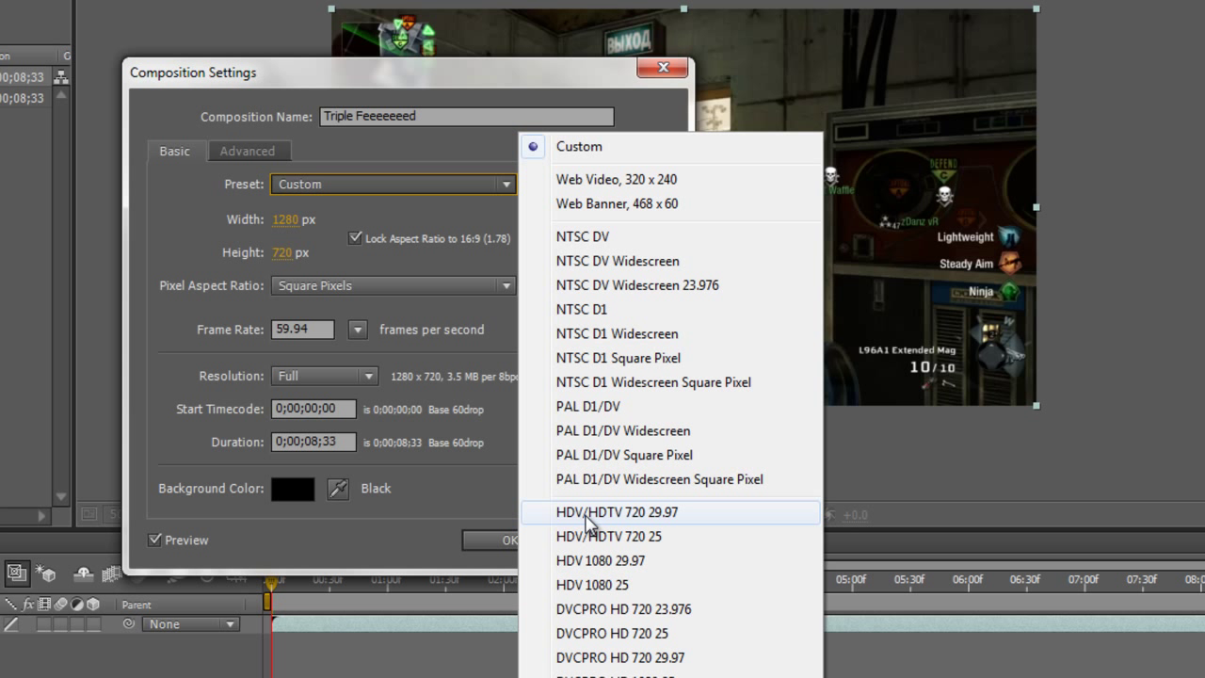
pyautogui.click(154, 358)
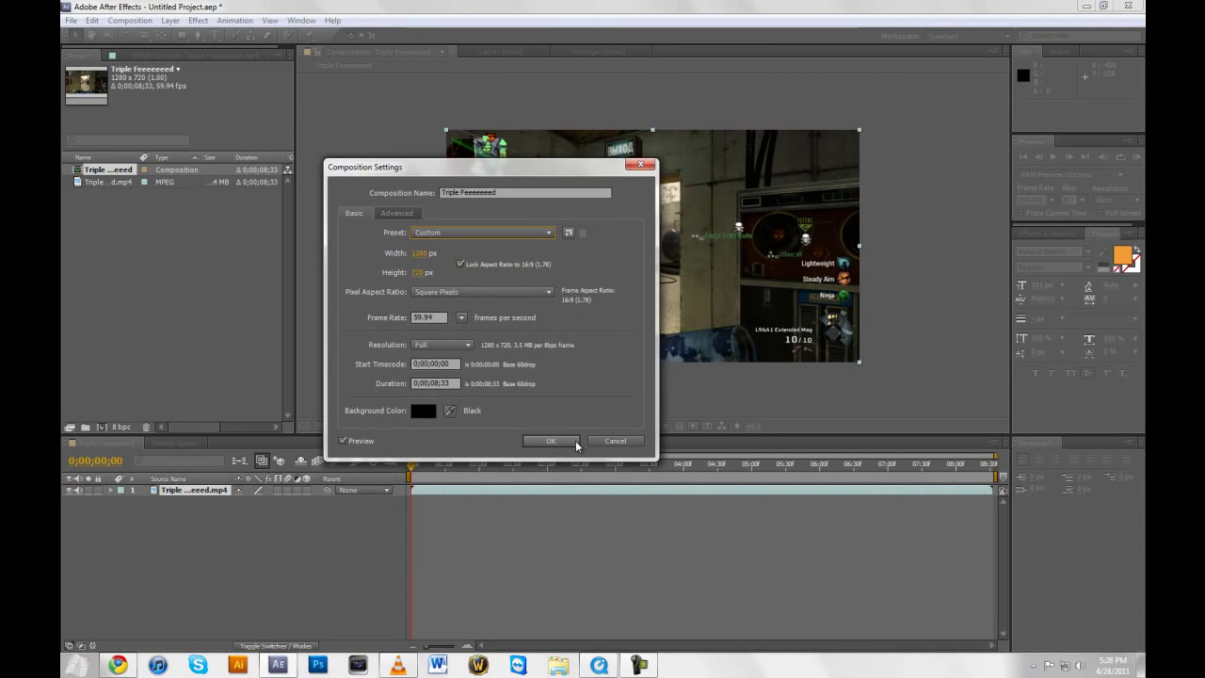
pyautogui.click(551, 441)
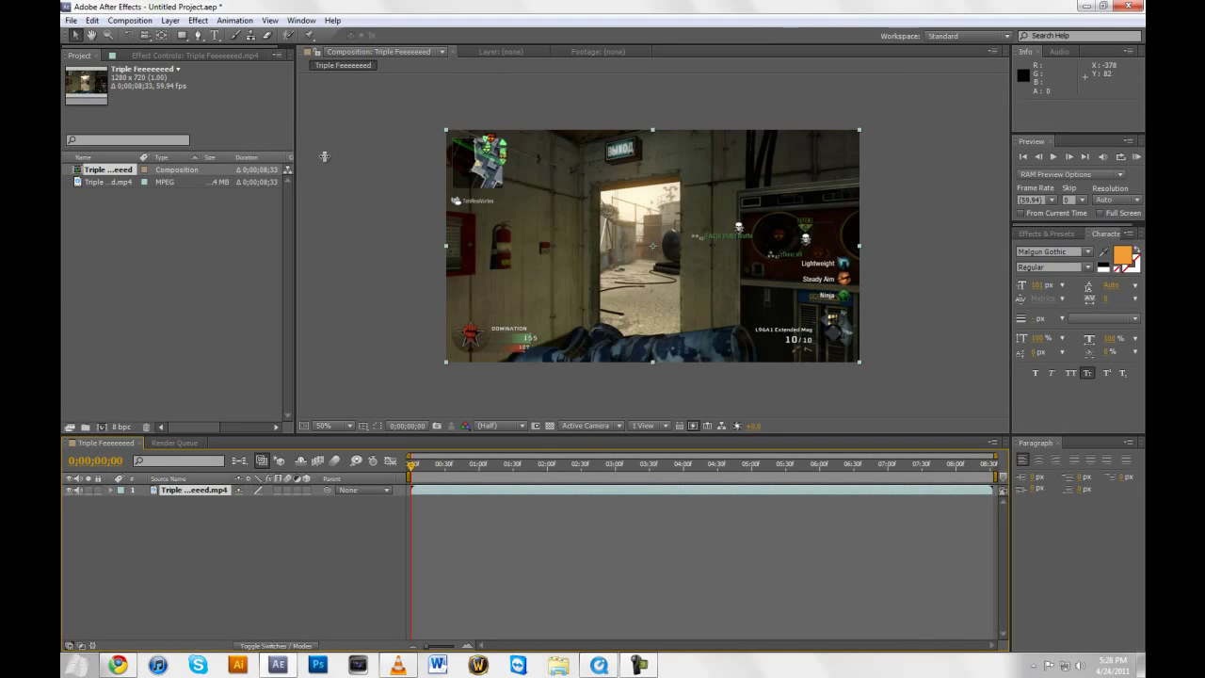
# Add a new adjustment layer to the Triple Feeeeeeed composition.
pyautogui.click(170, 20)
pyautogui.moveTo(179, 38)
pyautogui.click(460, 121)
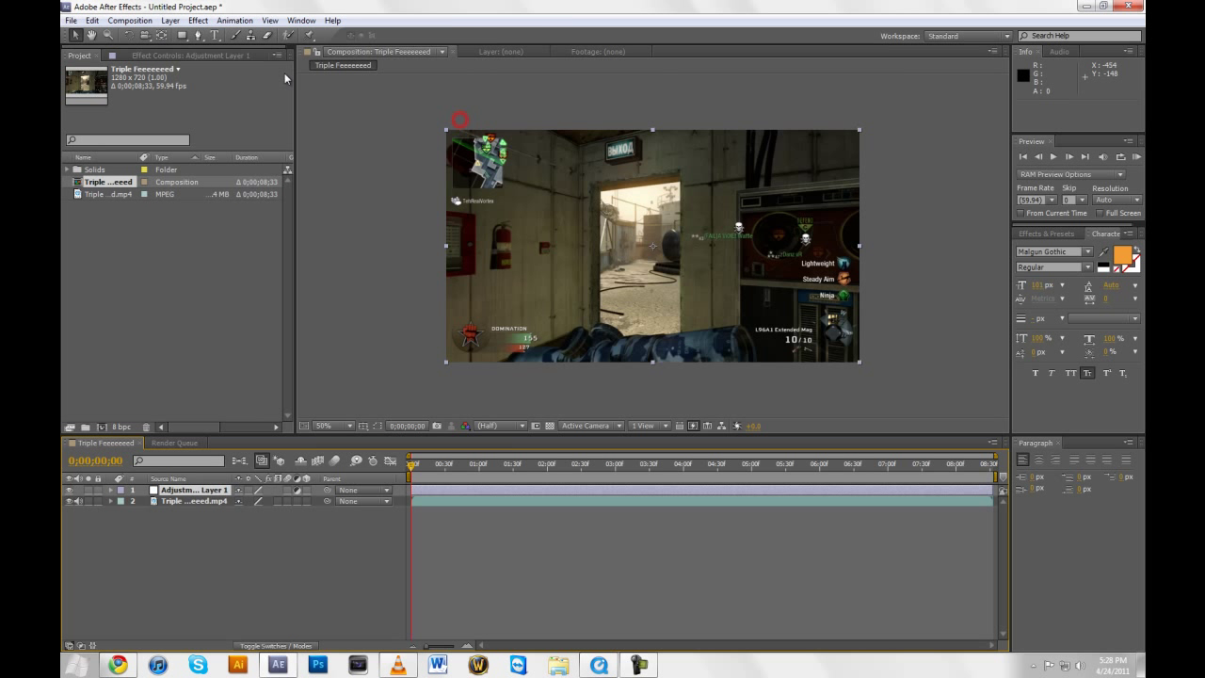
# Apply Magic Bullet Looks to the adjustment layer and open LooksBuilder via Edit.
pyautogui.click(202, 22)
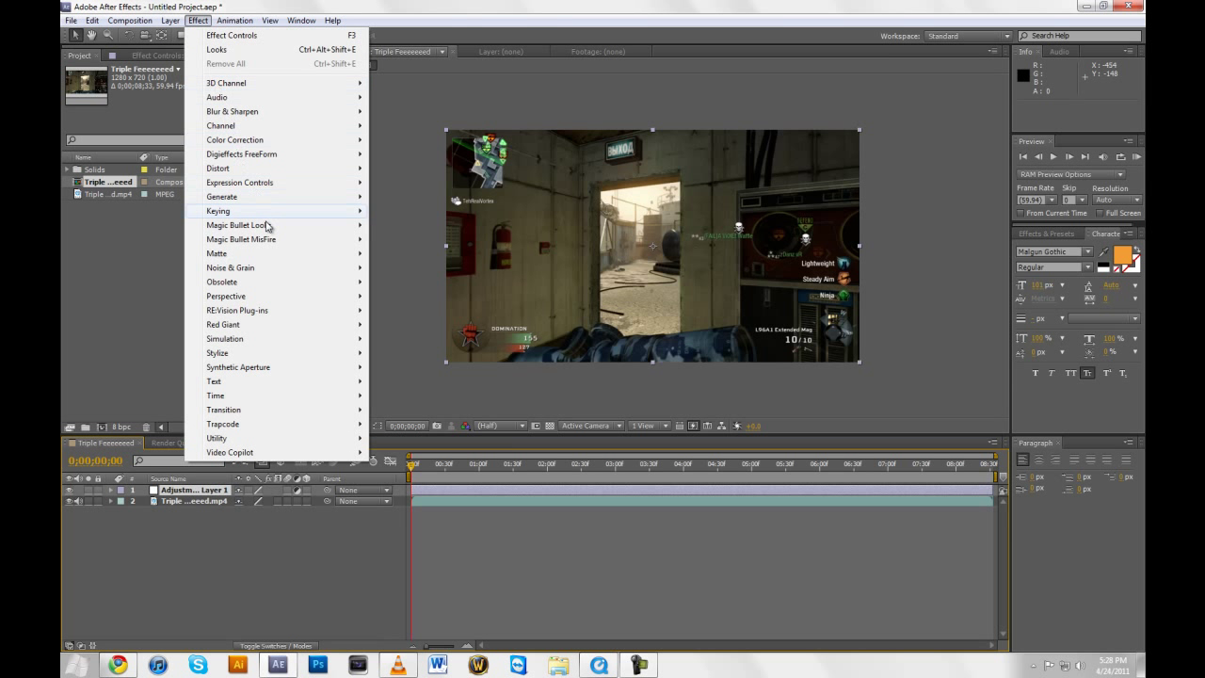
pyautogui.moveTo(270, 225)
pyautogui.click(382, 231)
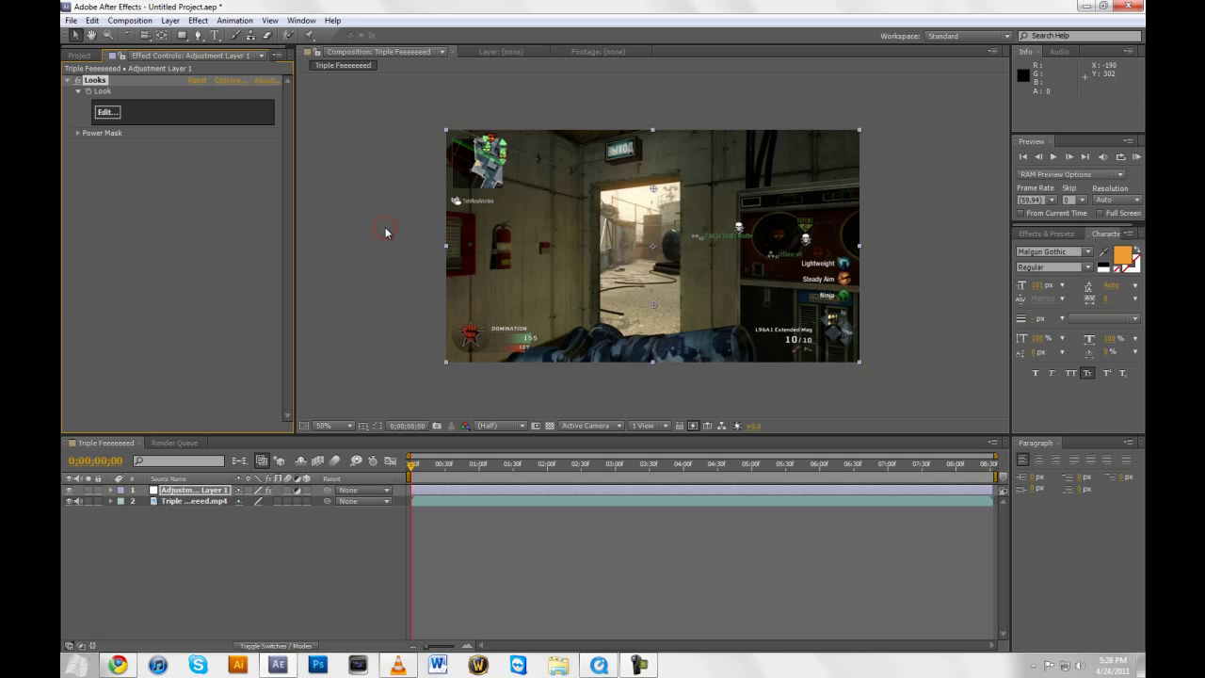
pyautogui.click(112, 114)
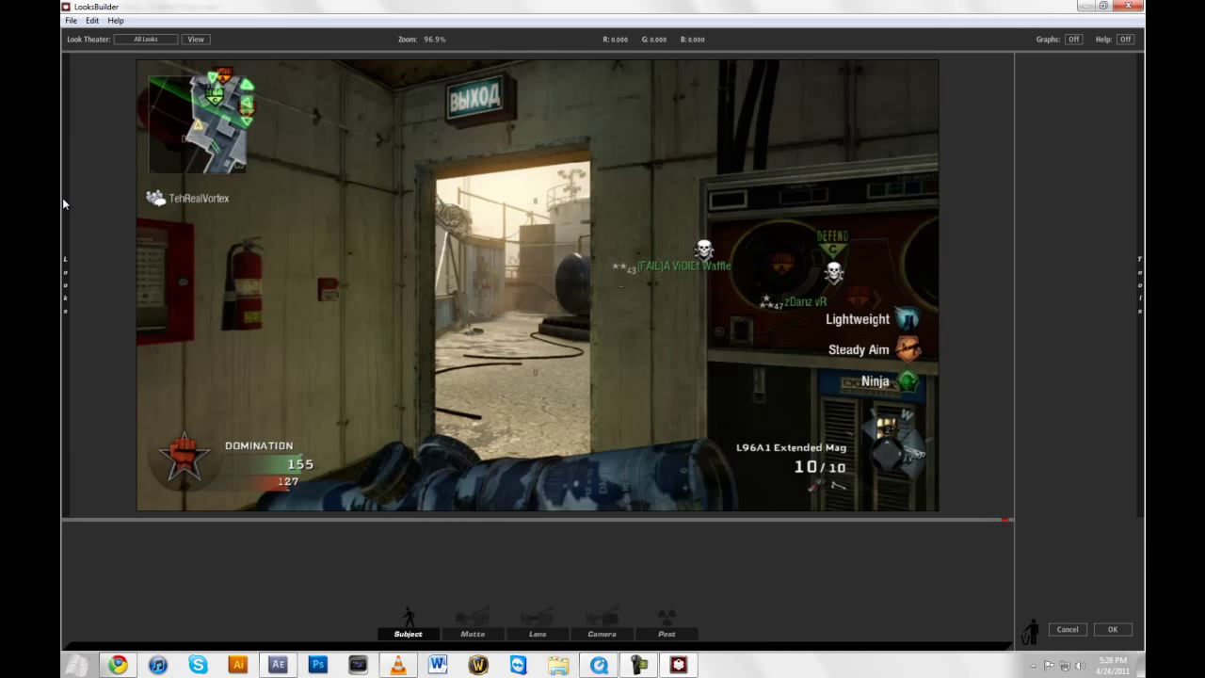
# Apply the Popular Film 'Blockbuster' look and accept it back into After Effects.
pyautogui.moveTo(62, 198)
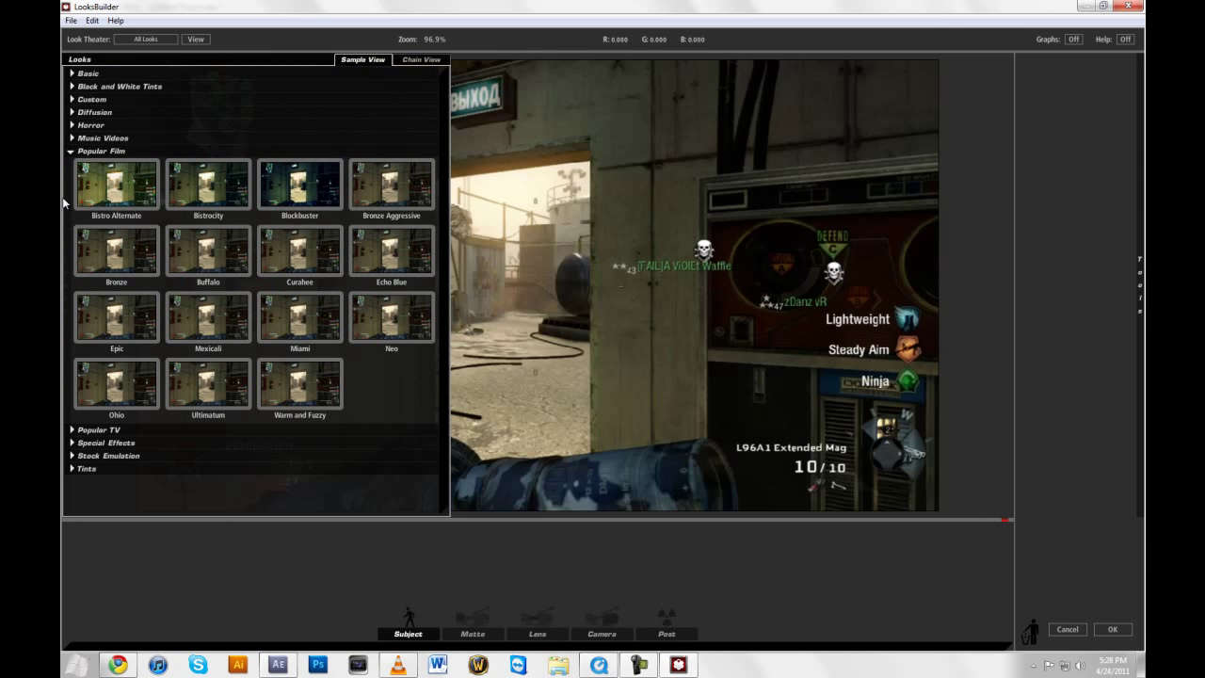
pyautogui.click(306, 193)
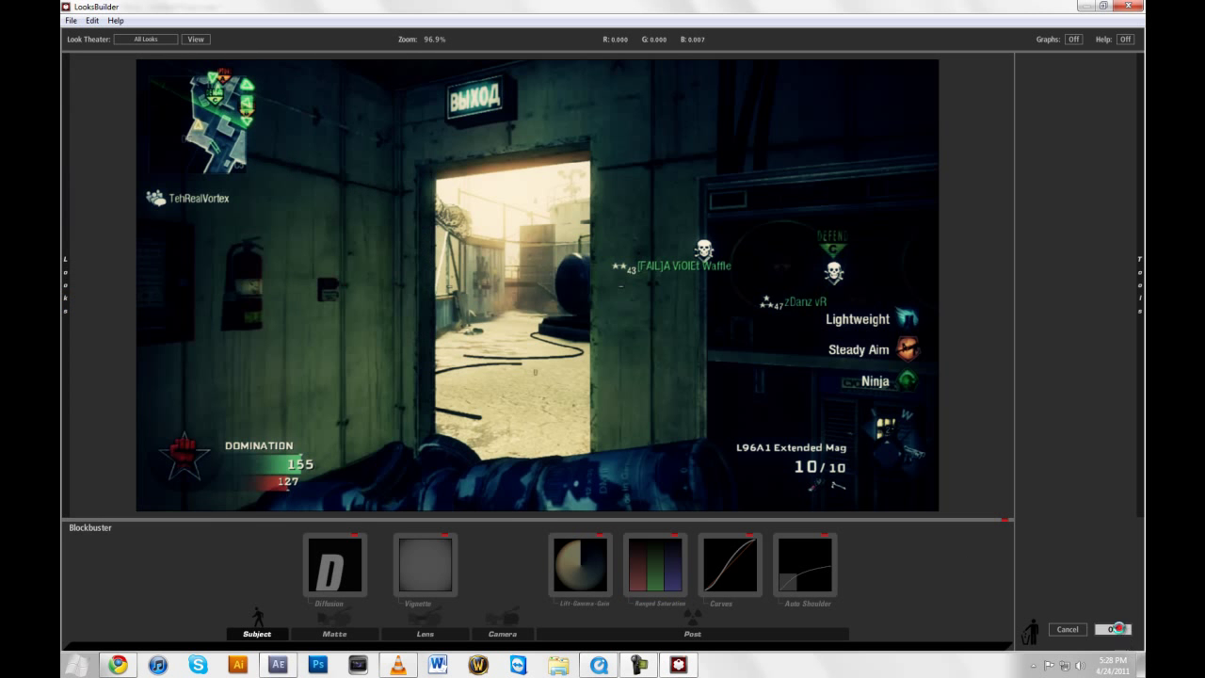
pyautogui.click(1115, 630)
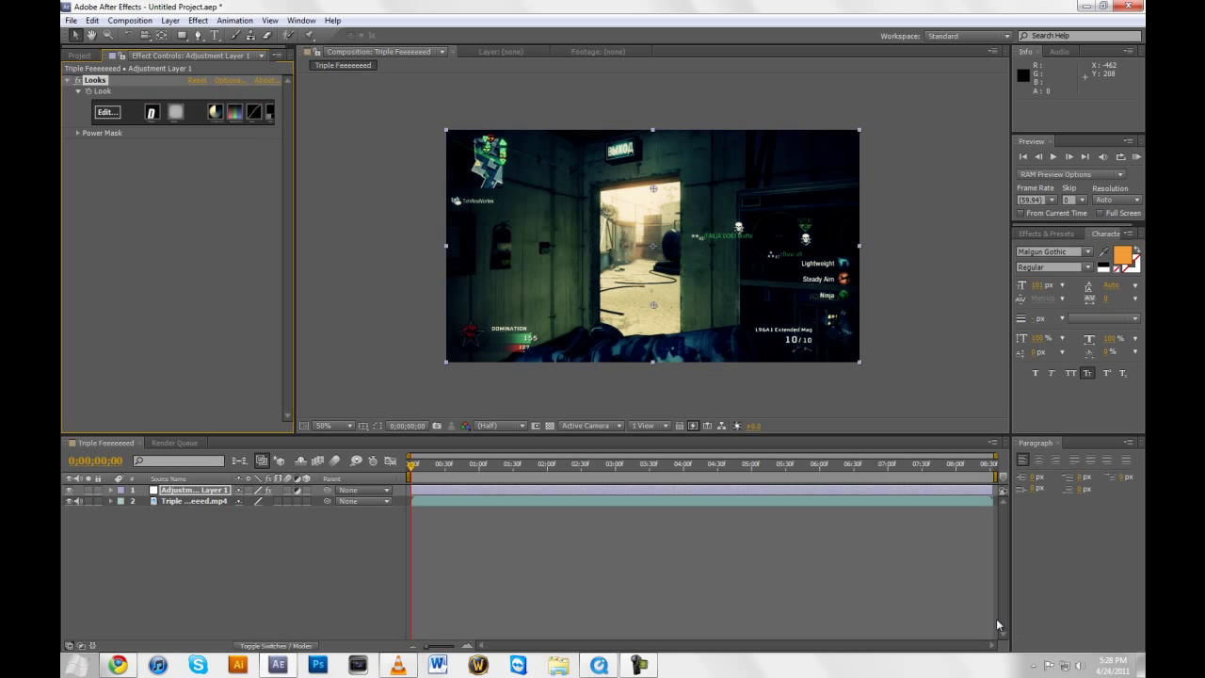
# Deselect the adjustment layer and add the Triple Feeeeeeed comp to the Render Queue.
pyautogui.click(385, 529)
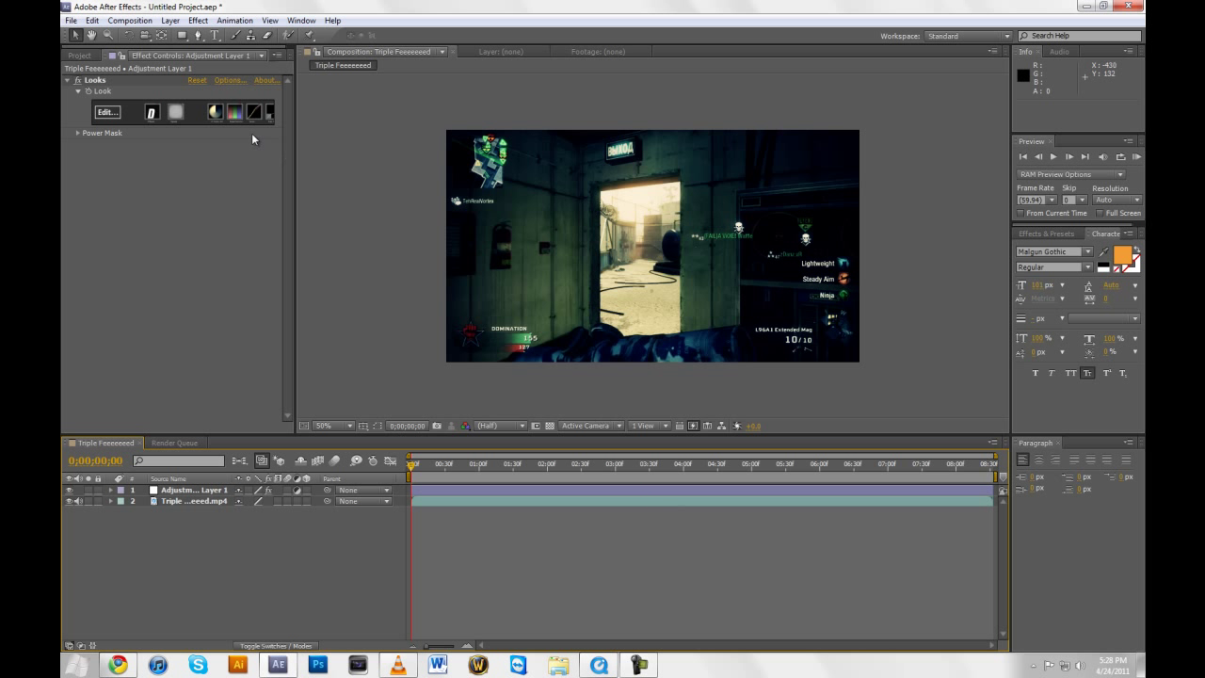
pyautogui.click(129, 20)
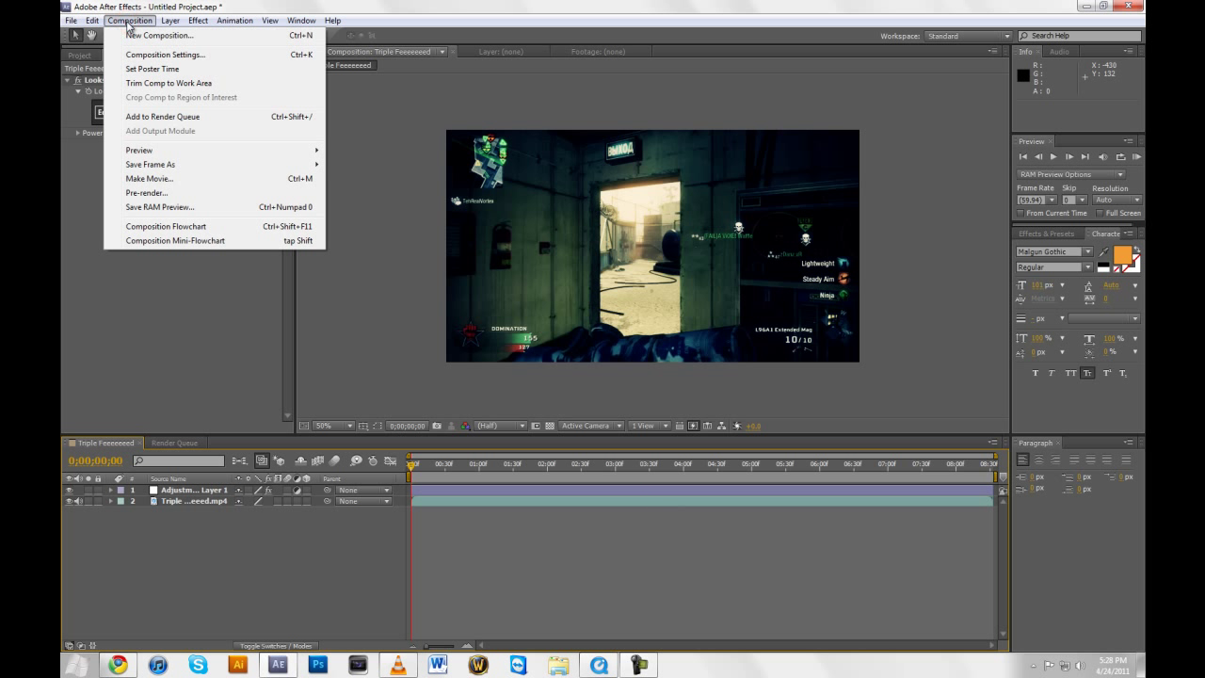
pyautogui.click(138, 117)
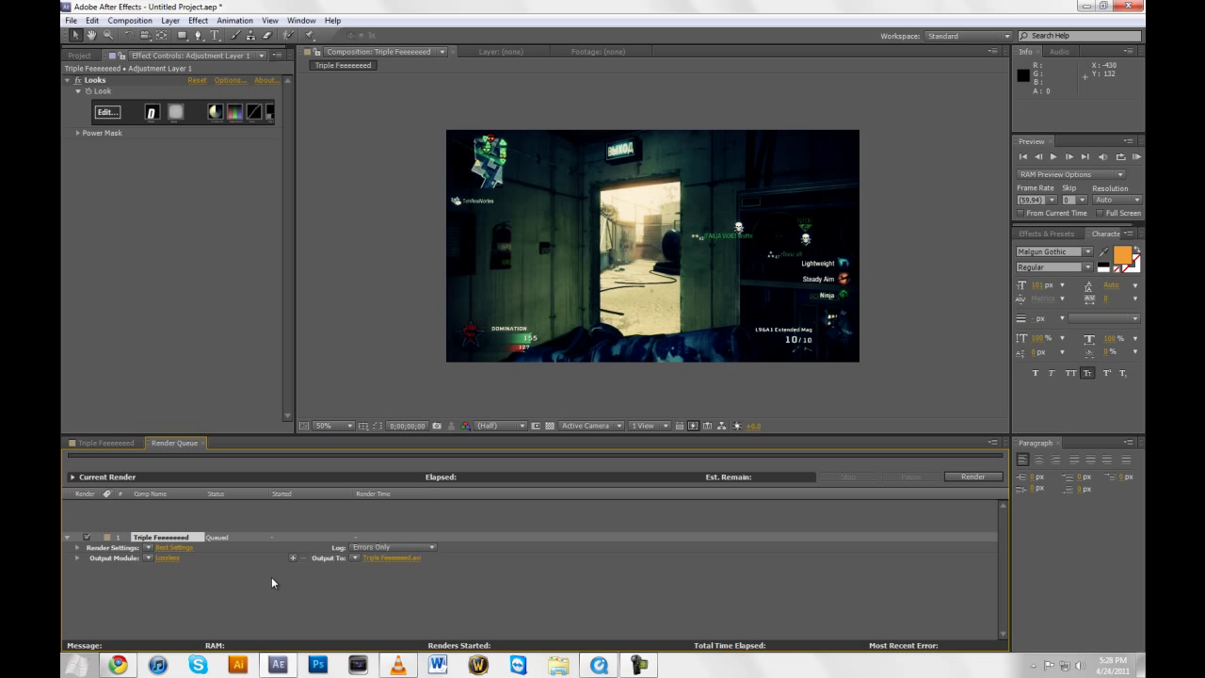
# Confirm render settings of Best quality, Full resolution, 59.94 fps, work area only.
pyautogui.click(187, 548)
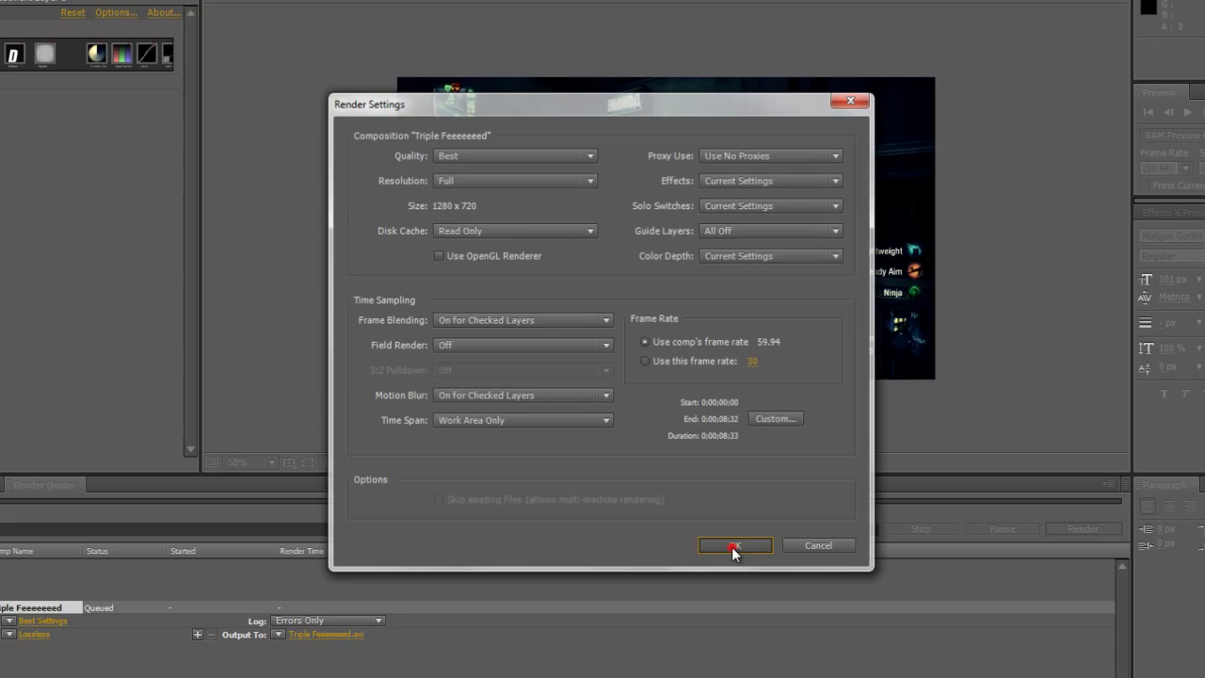
pyautogui.click(769, 620)
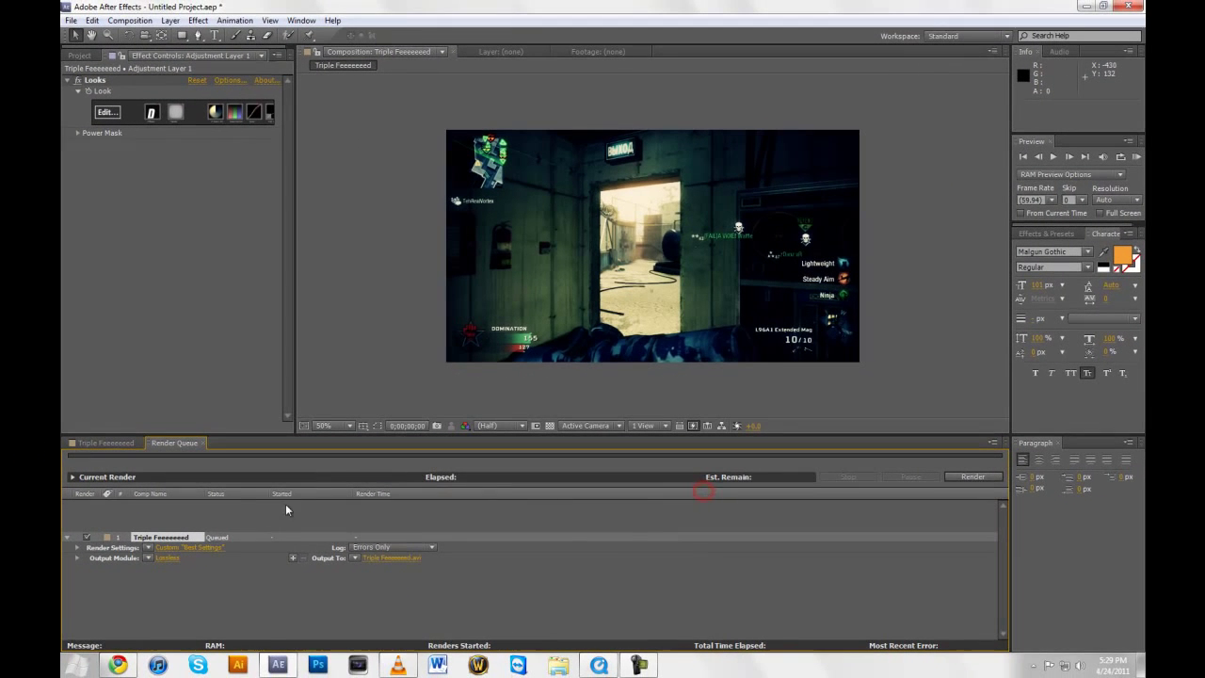
# Switch the Lossless output module's format from AVI to H.264.
pyautogui.click(165, 559)
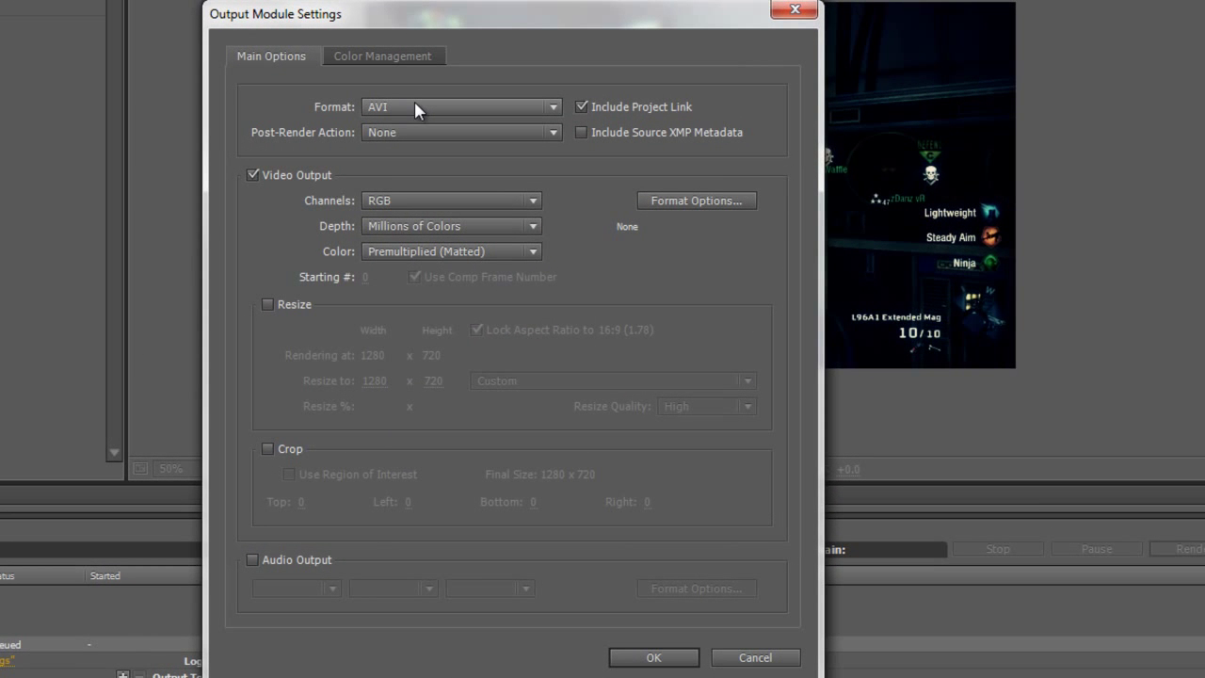
pyautogui.click(414, 103)
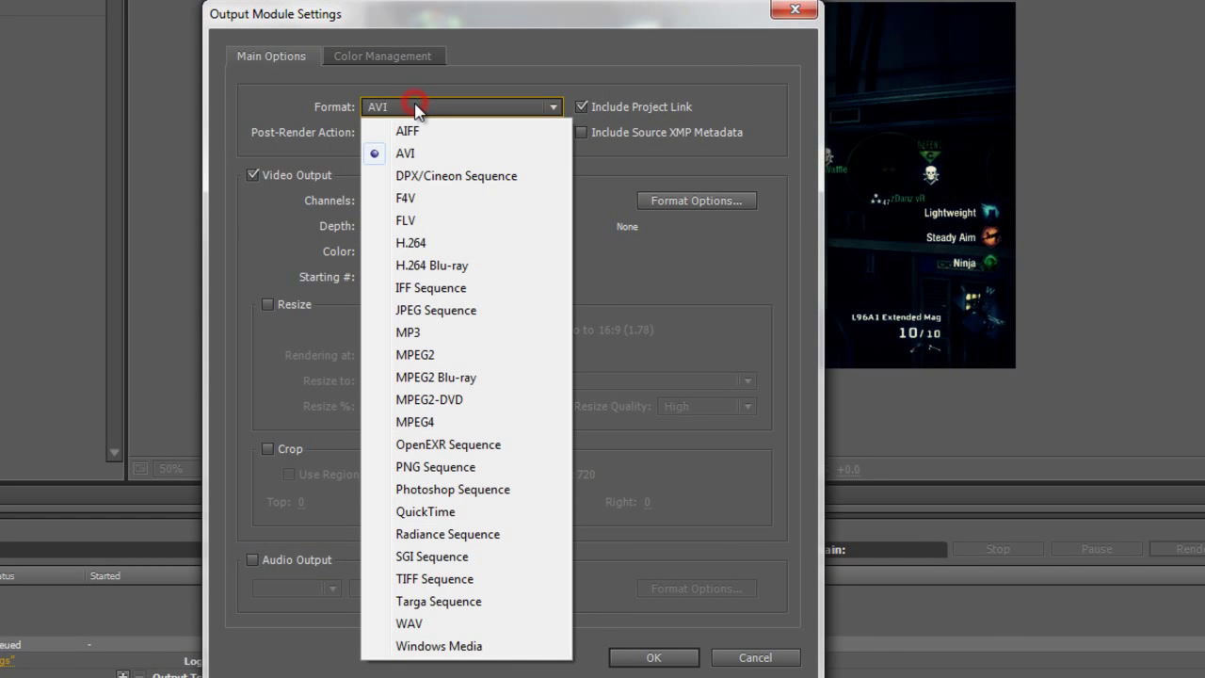
pyautogui.click(434, 247)
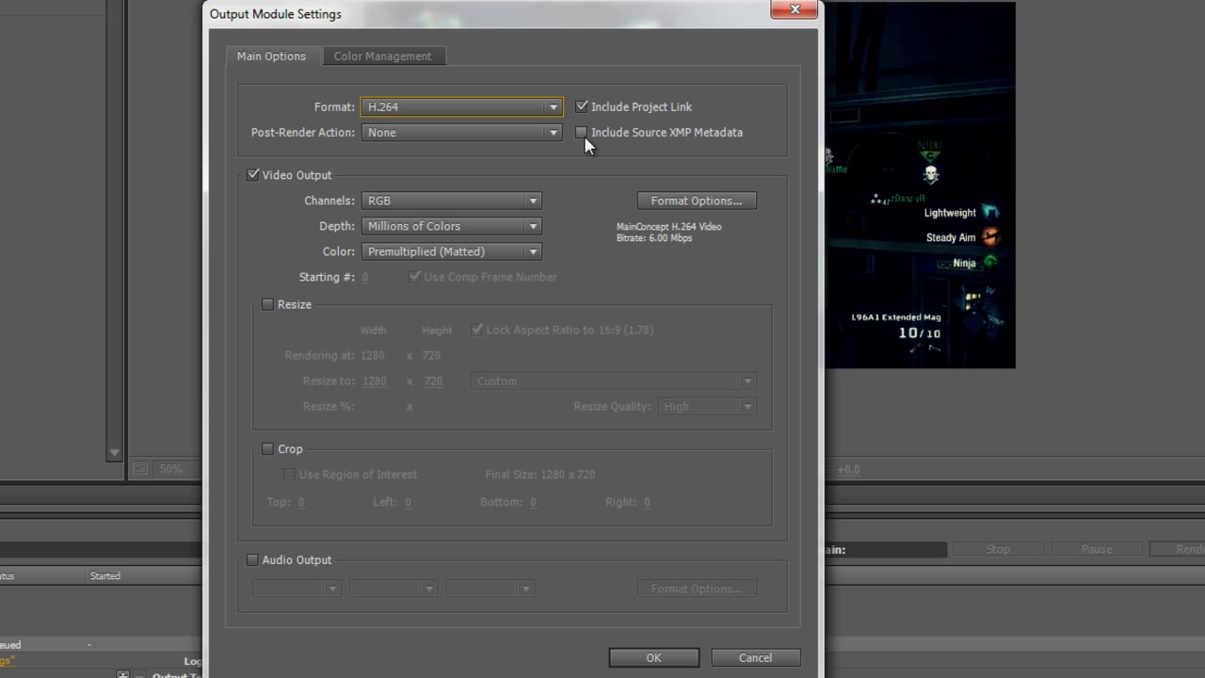
pyautogui.click(669, 200)
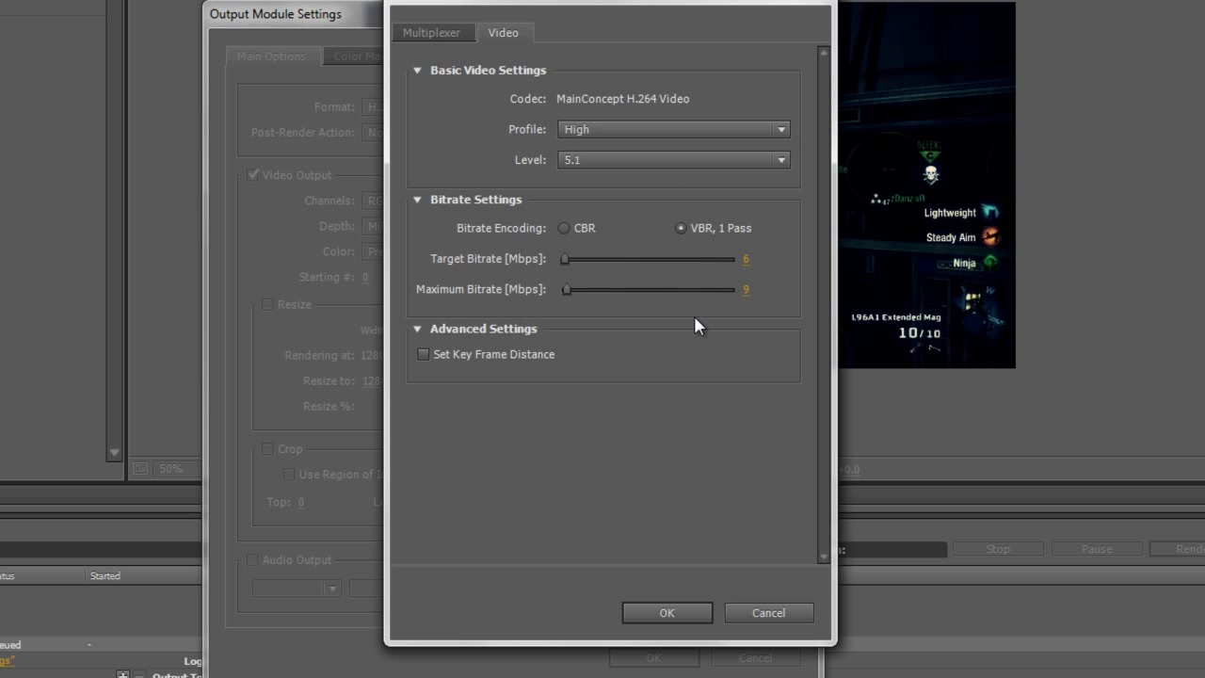
pyautogui.click(600, 130)
pyautogui.click(600, 130)
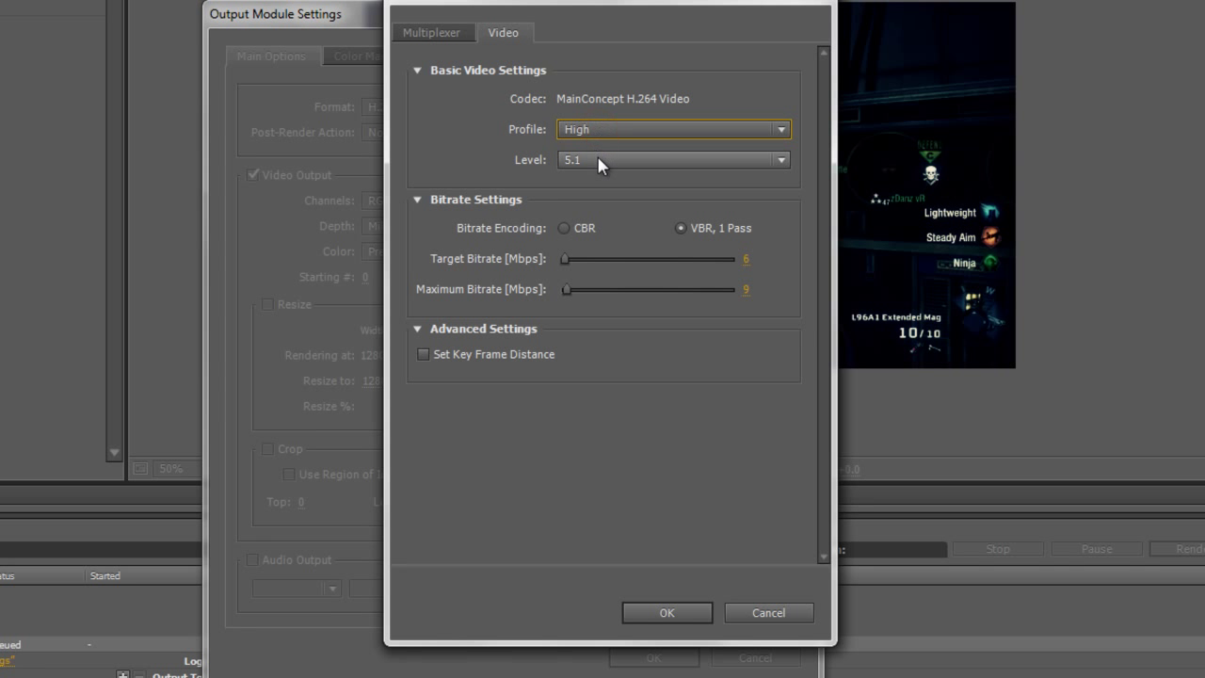
pyautogui.click(599, 161)
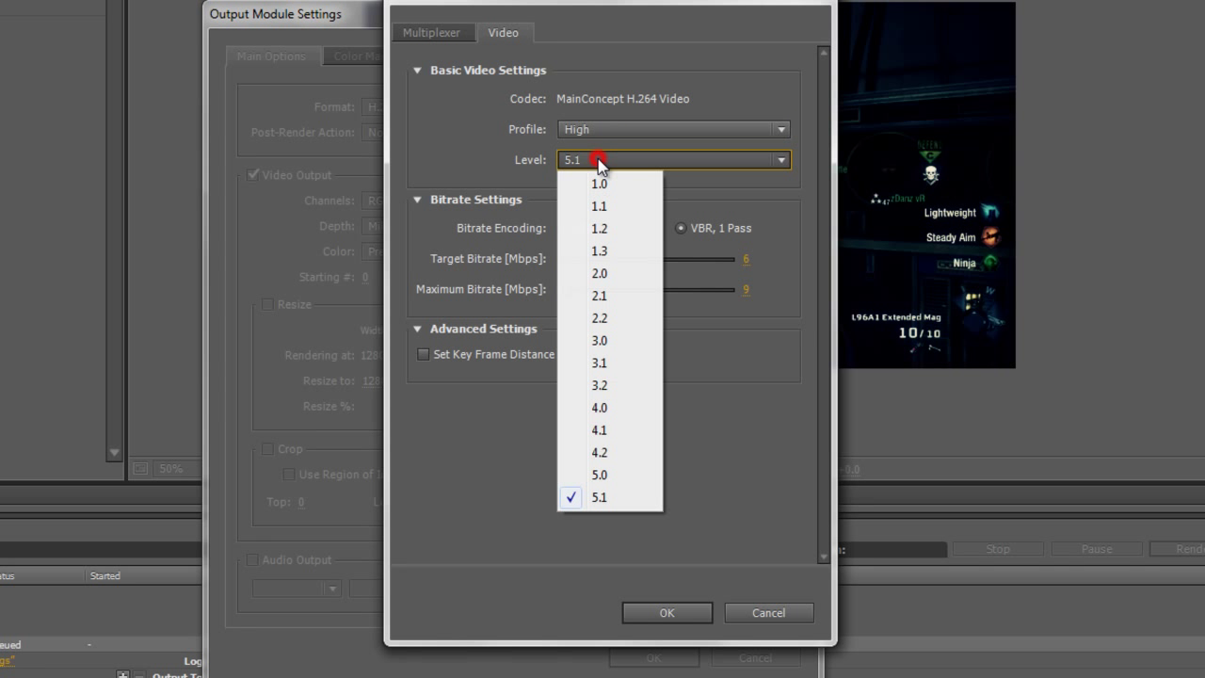
pyautogui.click(614, 499)
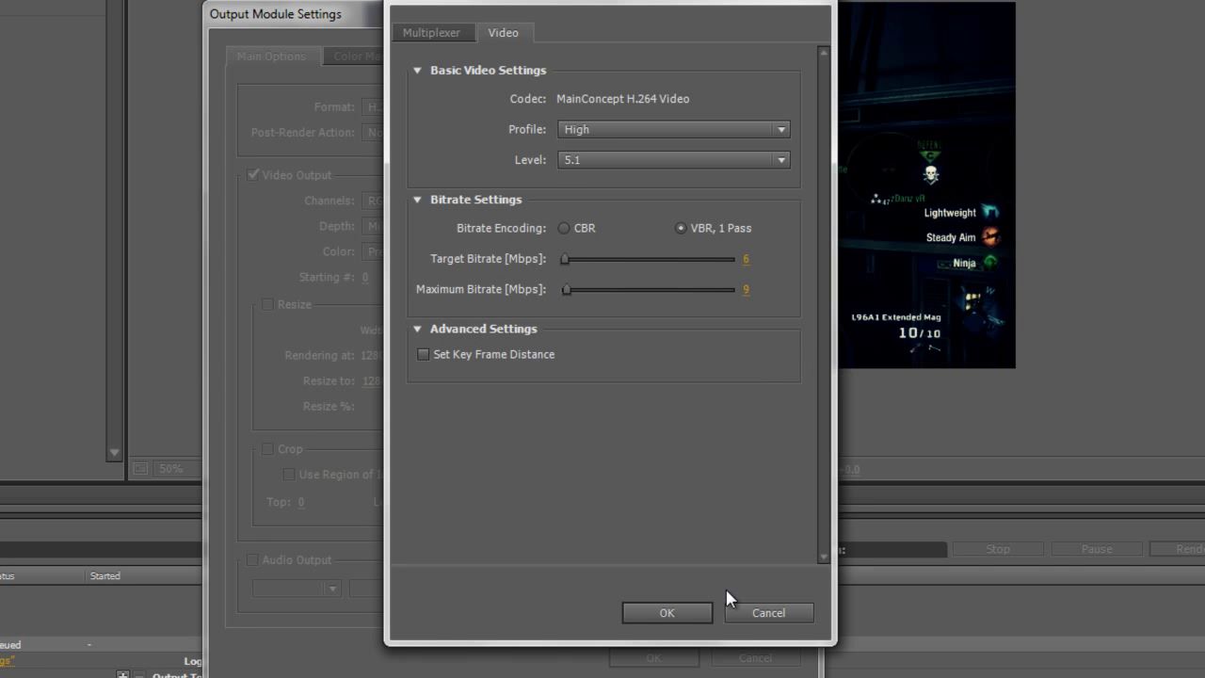
pyautogui.click(455, 33)
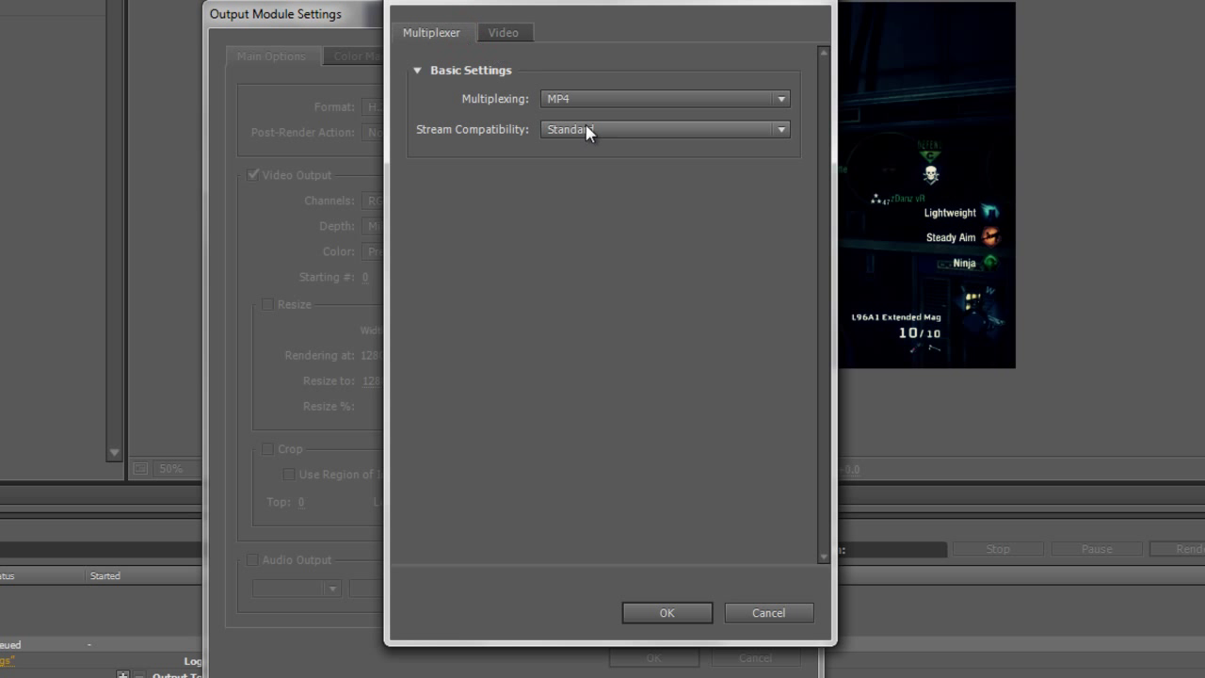
pyautogui.click(504, 34)
# Accept the H.264 options and enable audio output at 48.000 kHz stereo.
pyautogui.click(664, 617)
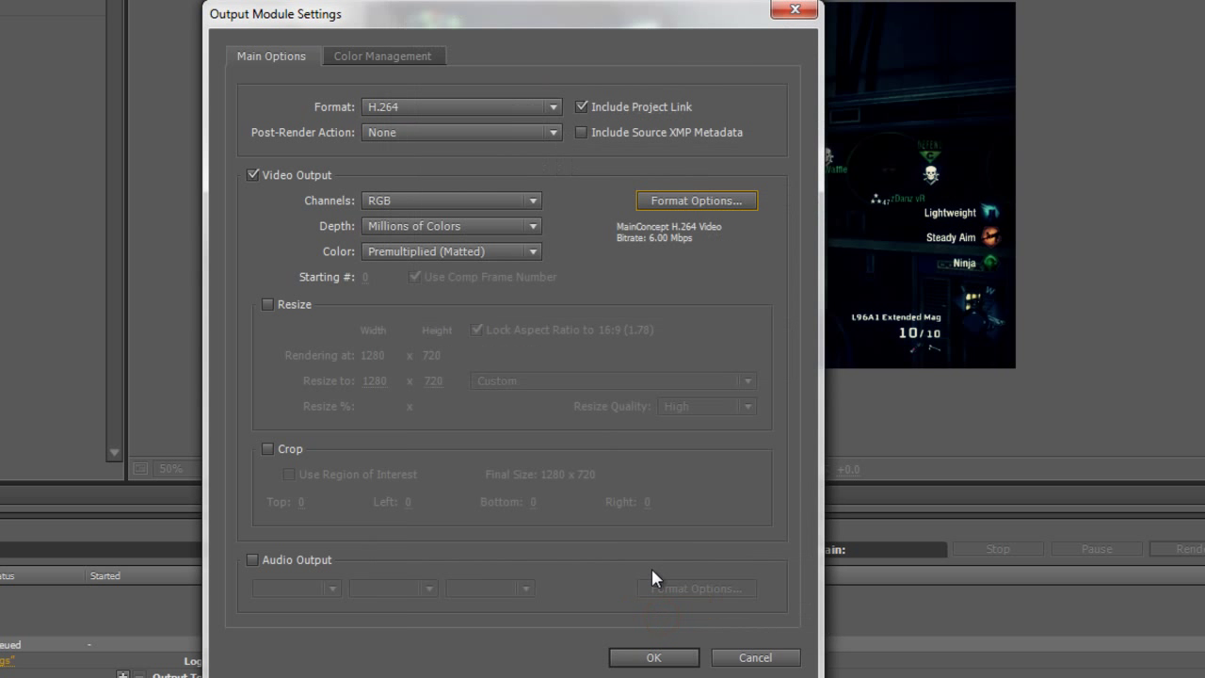
pyautogui.click(253, 560)
pyautogui.click(290, 589)
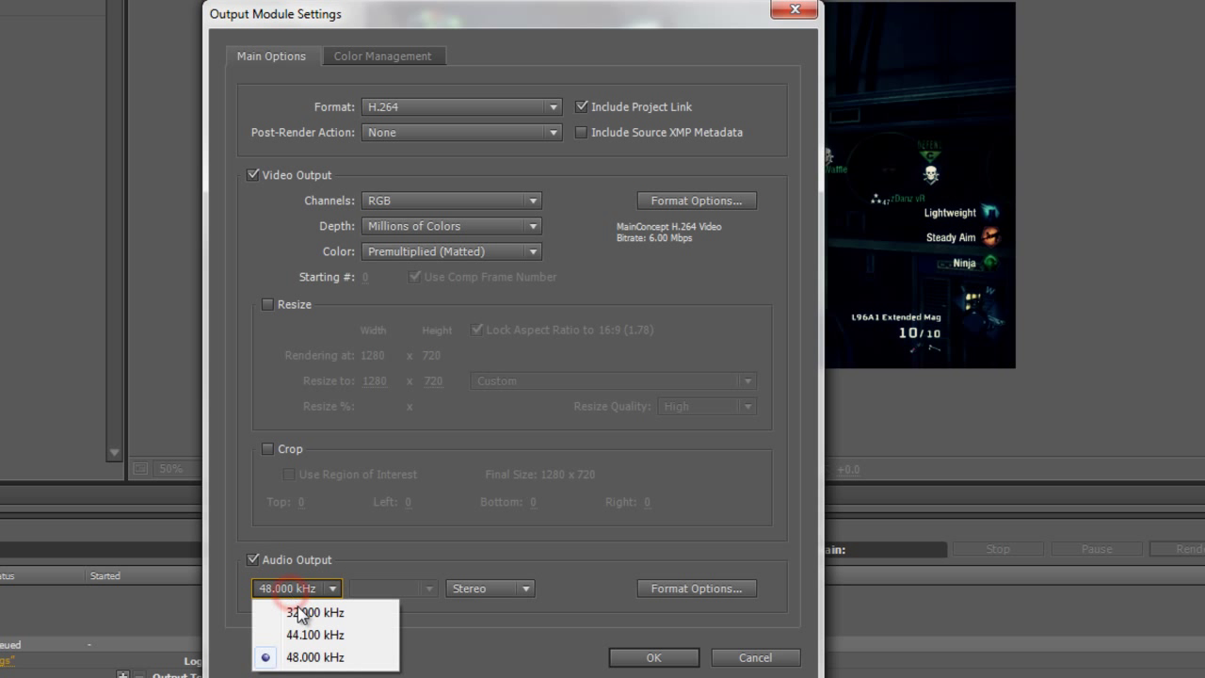
pyautogui.click(315, 659)
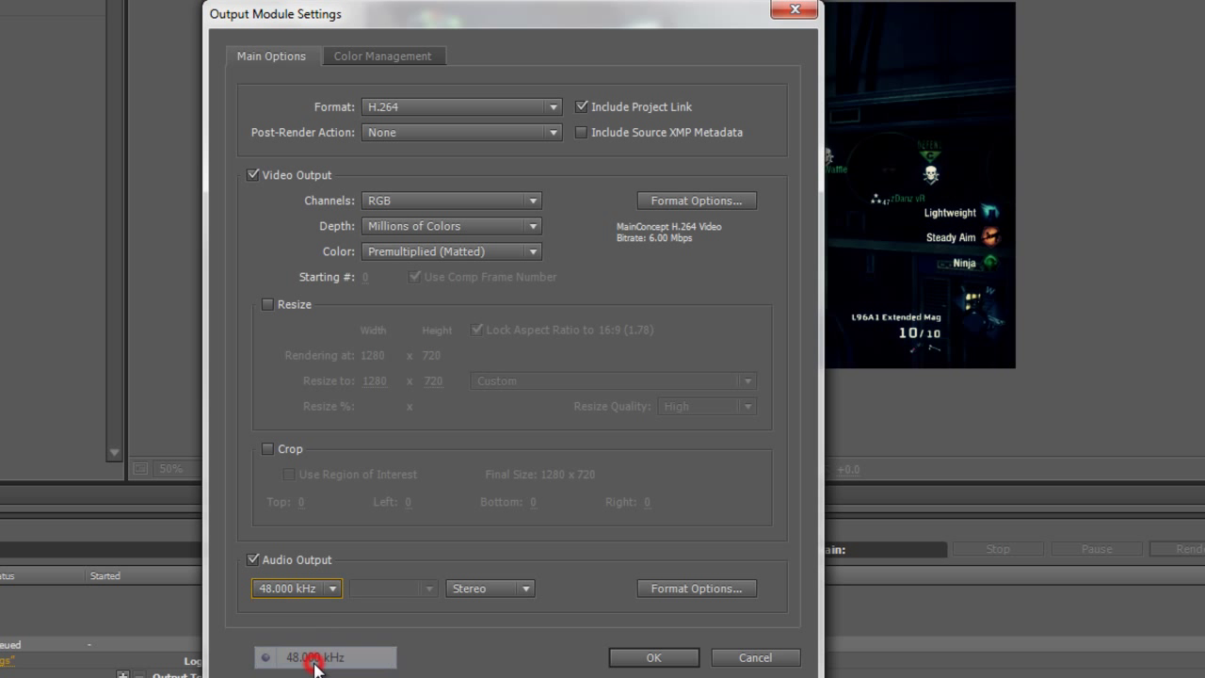
pyautogui.click(524, 590)
pyautogui.click(525, 589)
# Raise the AAC audio bitrate from 128 to 192 kbps.
pyautogui.click(688, 590)
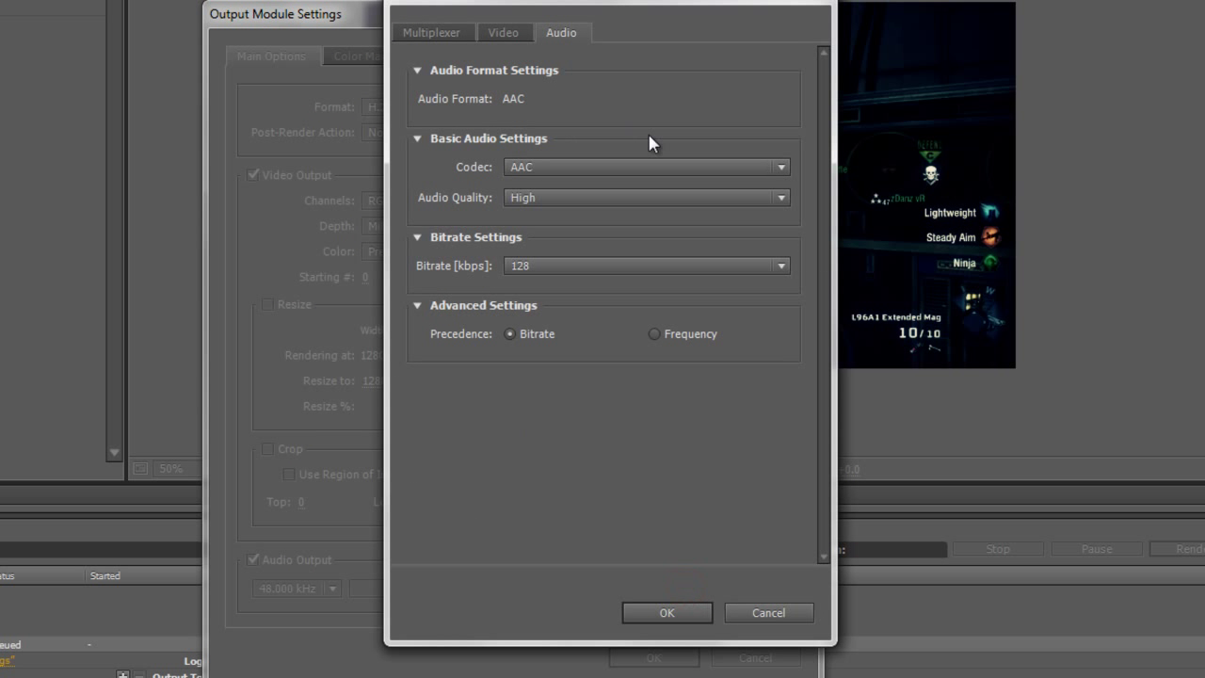
pyautogui.click(588, 267)
pyautogui.click(551, 602)
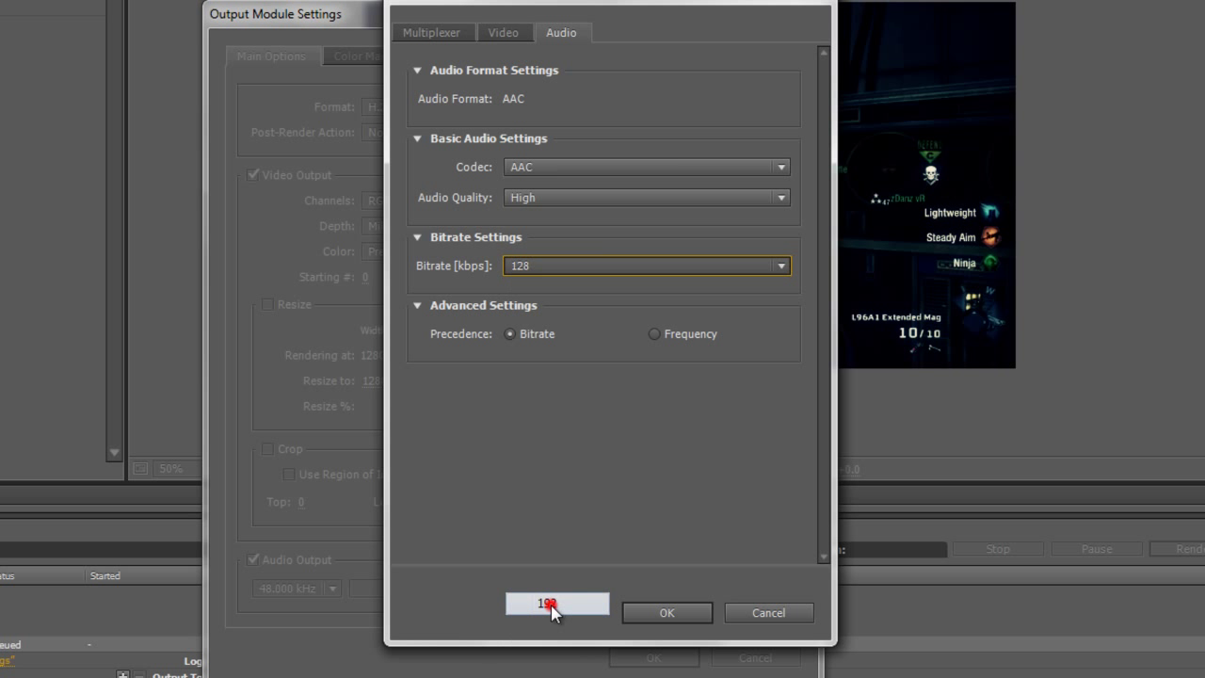
pyautogui.click(509, 407)
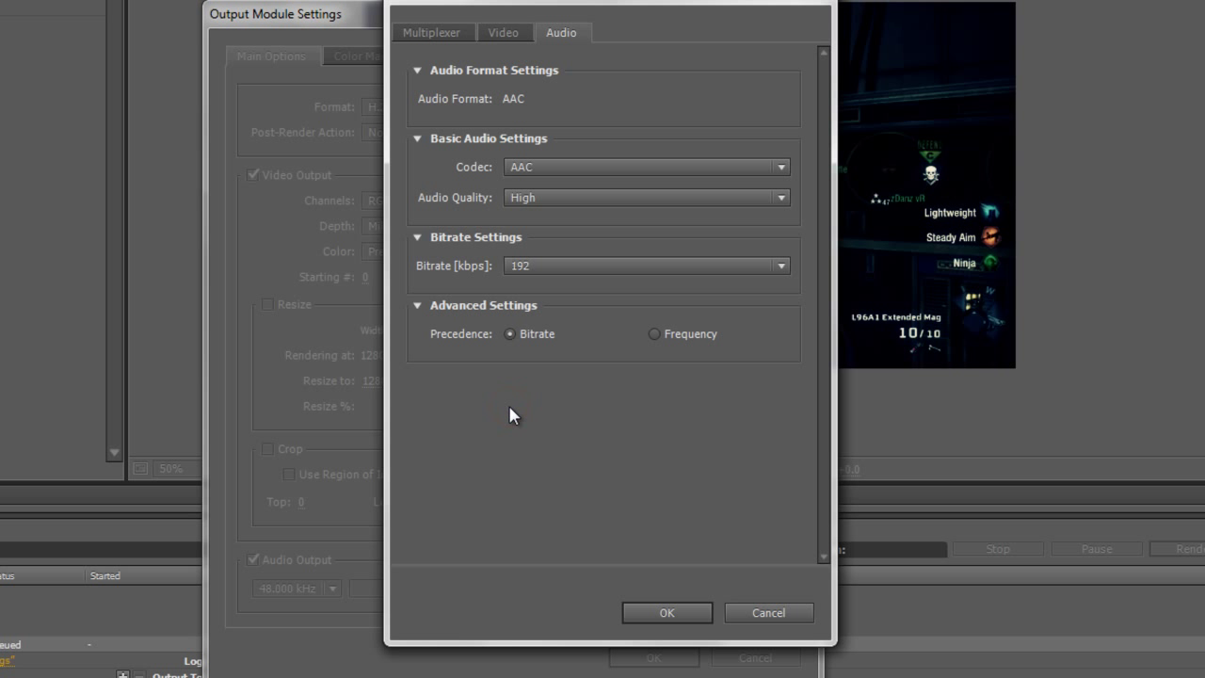
pyautogui.click(667, 612)
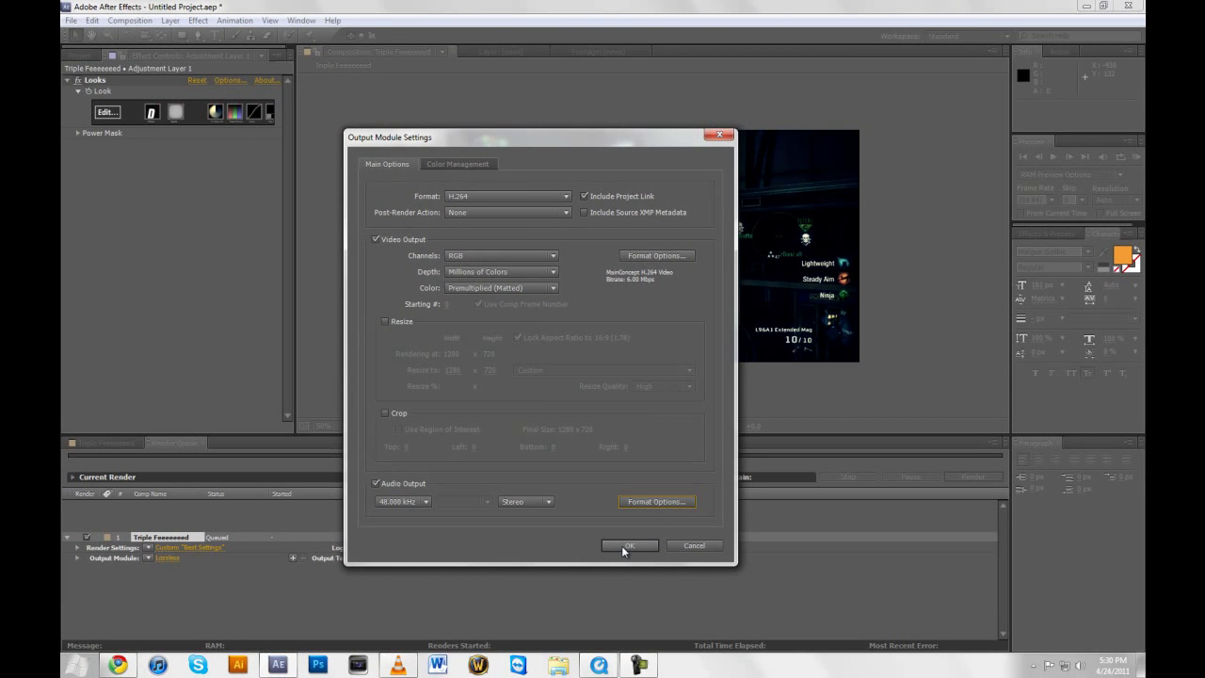
# Confirm the H.264 .mp4 output module settings and minimize After Effects.
pyautogui.click(621, 545)
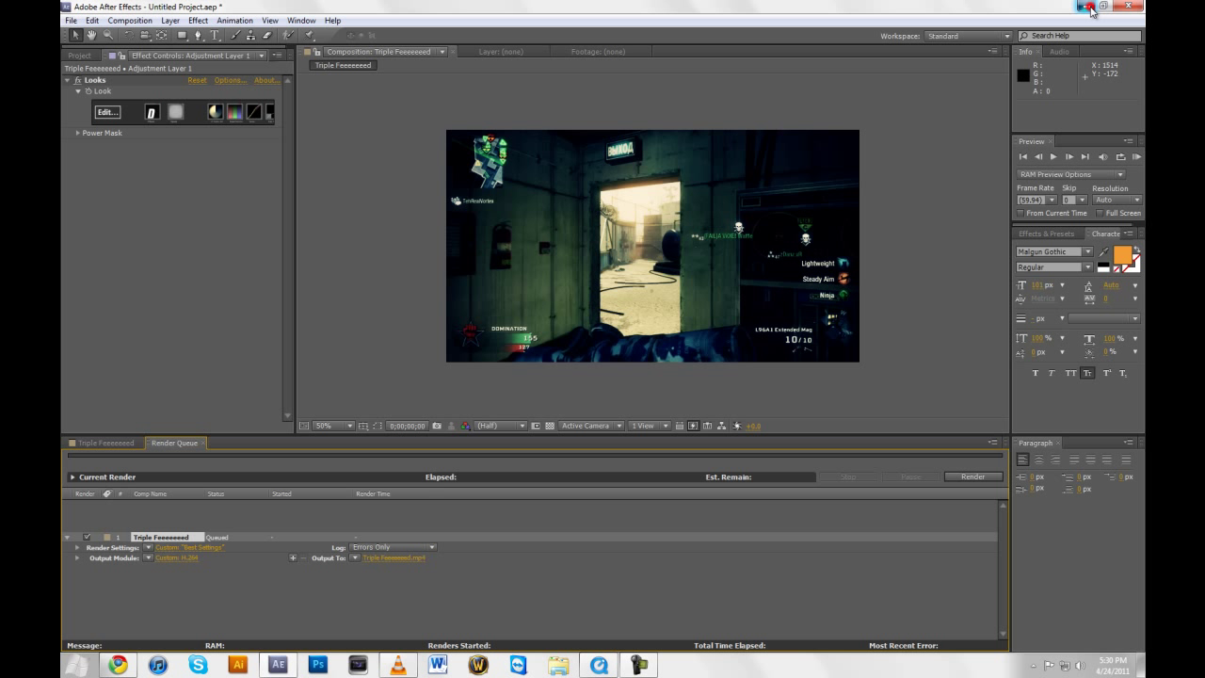
pyautogui.click(1086, 8)
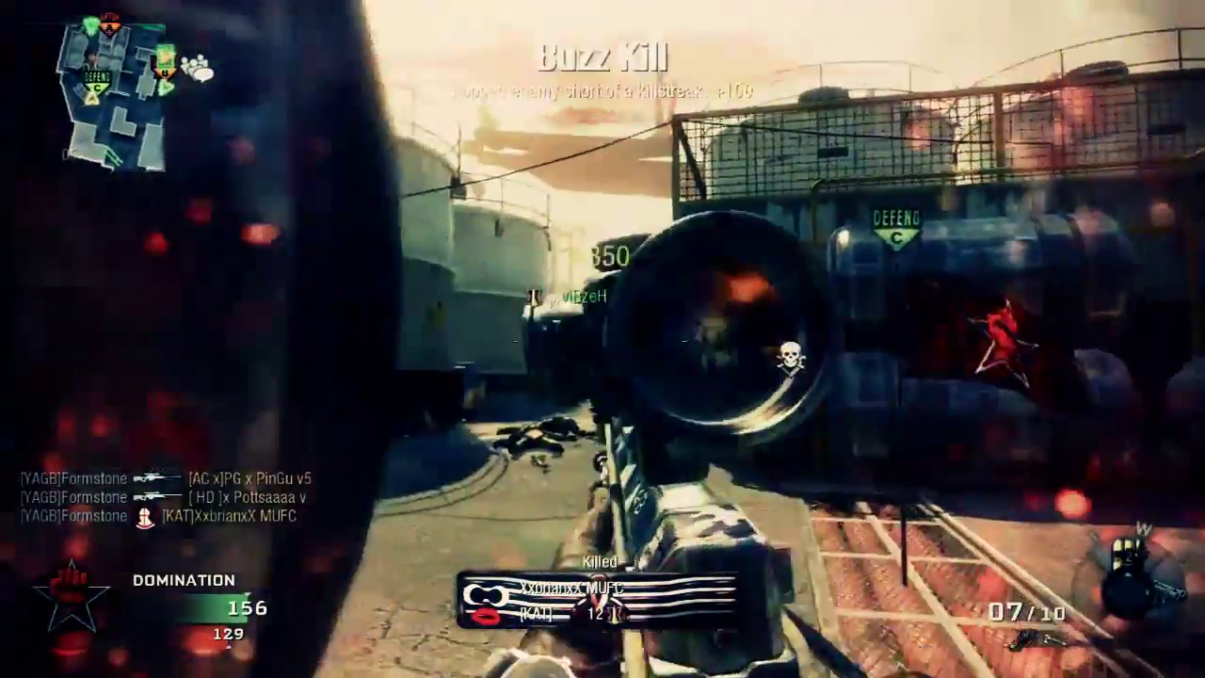
# Exit full-screen playback of the After clip and maximize the QuickTime window.
pyautogui.press('Escape')
pyautogui.press('space')
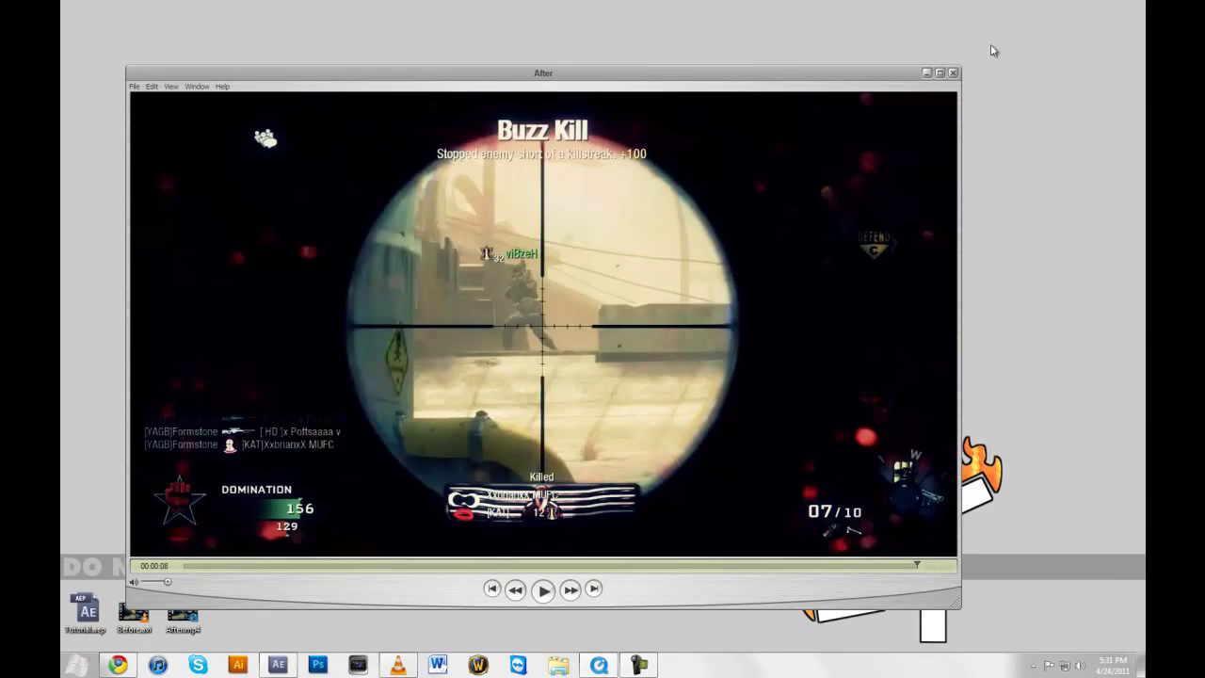
pyautogui.click(939, 73)
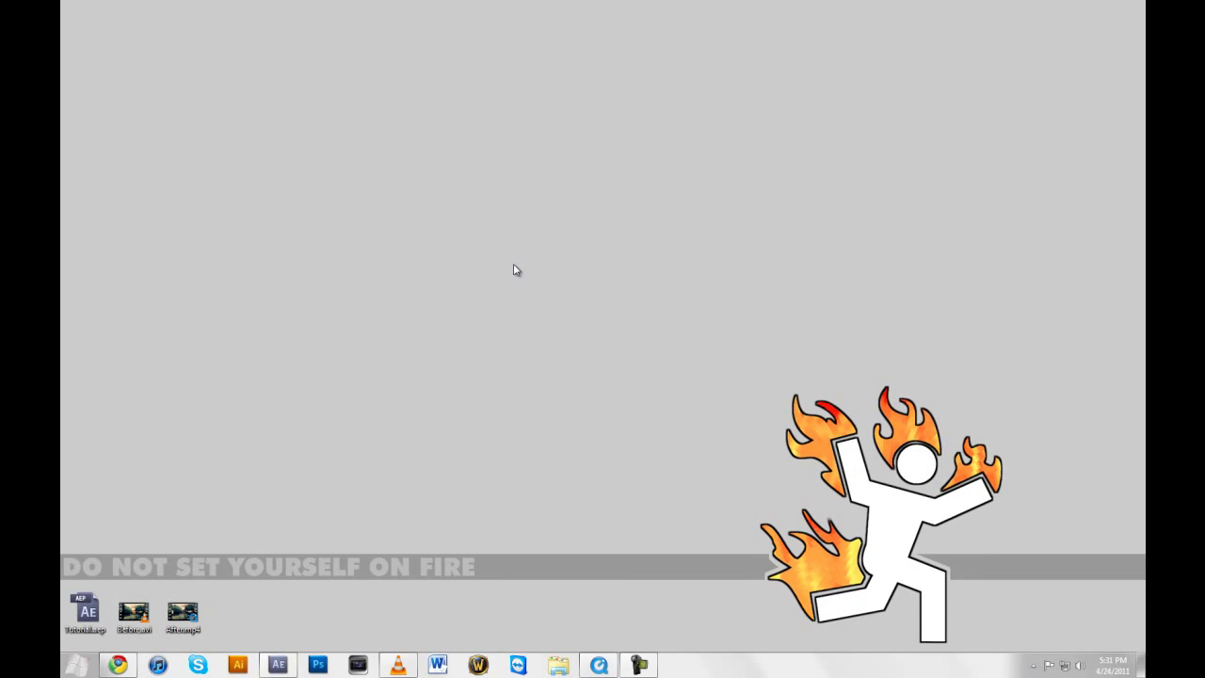
pyautogui.rightClick(182, 607)
pyautogui.click(220, 599)
pyautogui.rightClick(141, 617)
pyautogui.click(198, 604)
pyautogui.moveTo(317, 327); pyautogui.dragTo(284, 154)
pyautogui.click(360, 609)
pyautogui.moveTo(349, 329); pyautogui.dragTo(612, 175)
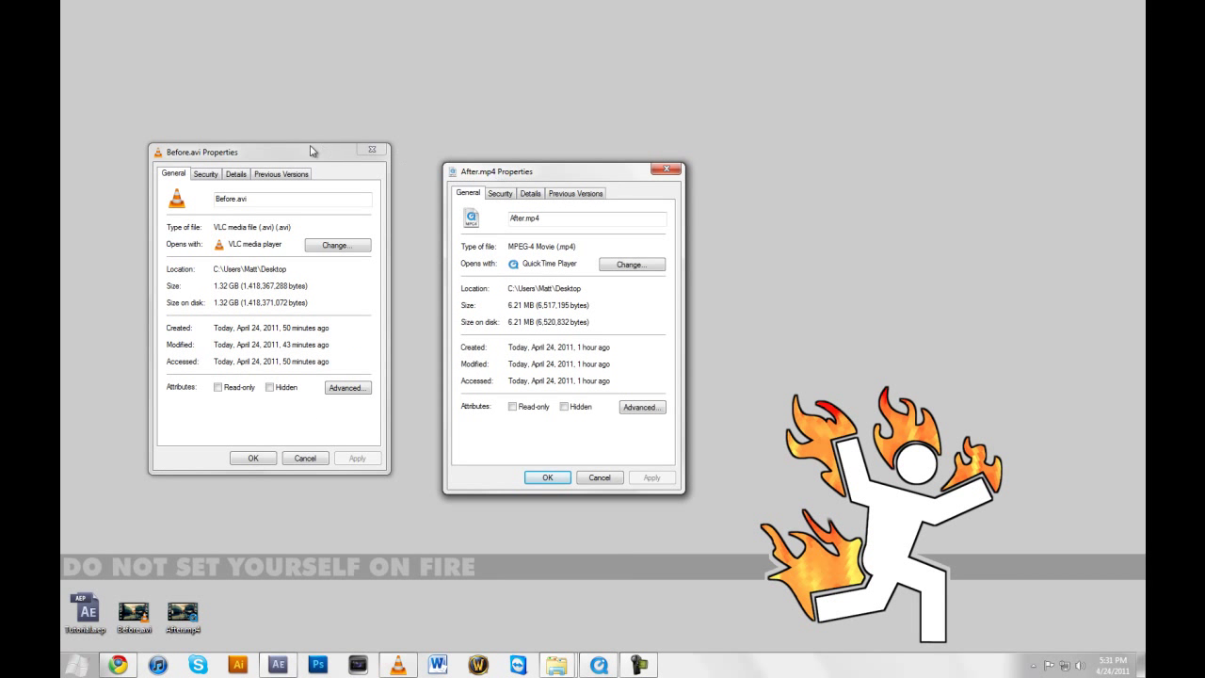
pyautogui.click(274, 154)
pyautogui.moveTo(274, 153); pyautogui.dragTo(291, 174)
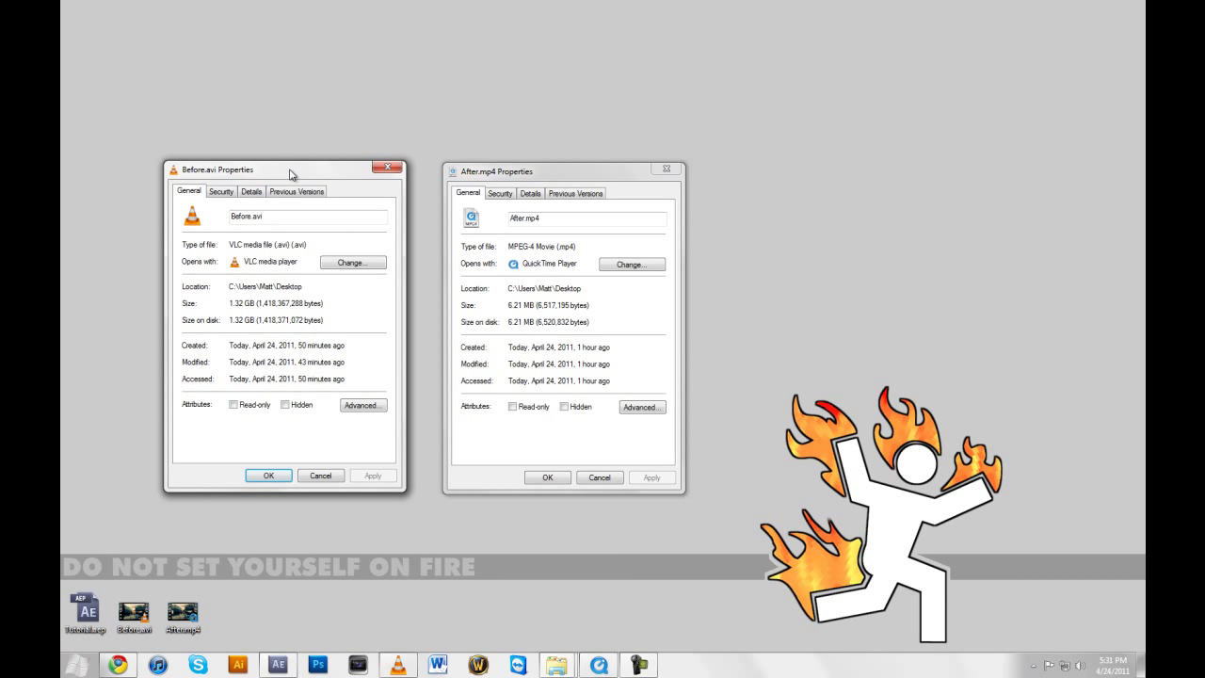
pyautogui.click(271, 477)
pyautogui.click(547, 477)
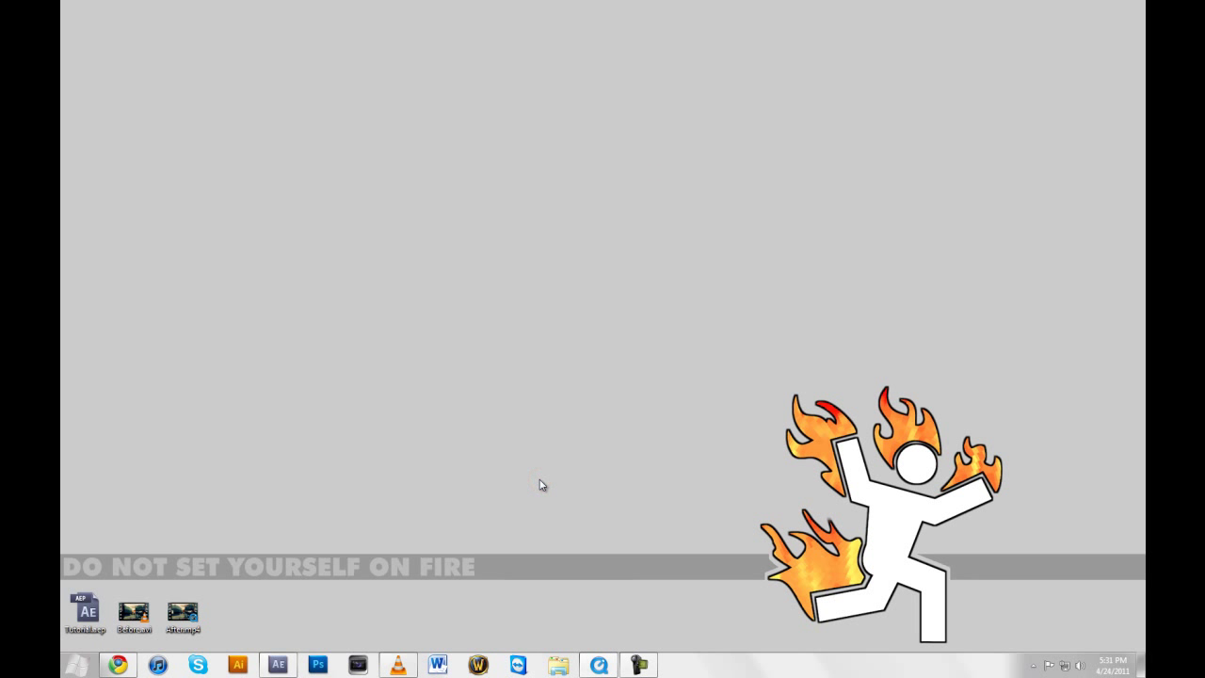